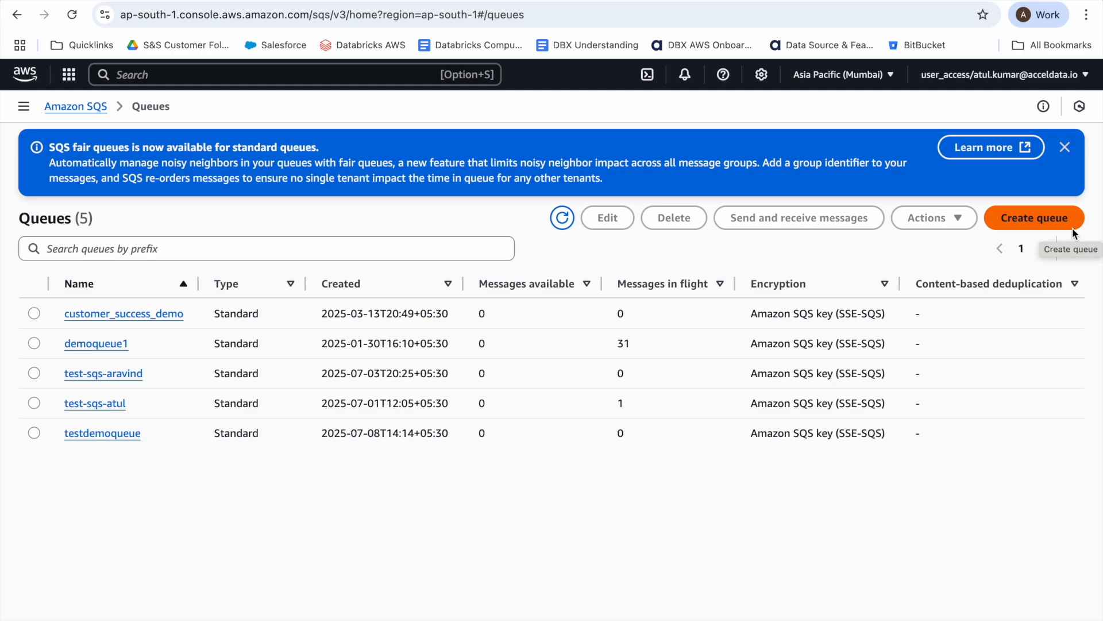
Open the test-sqs-atul queue and view its details and access policy
left_click(114, 404)
scroll(114, 404, "down", 3)
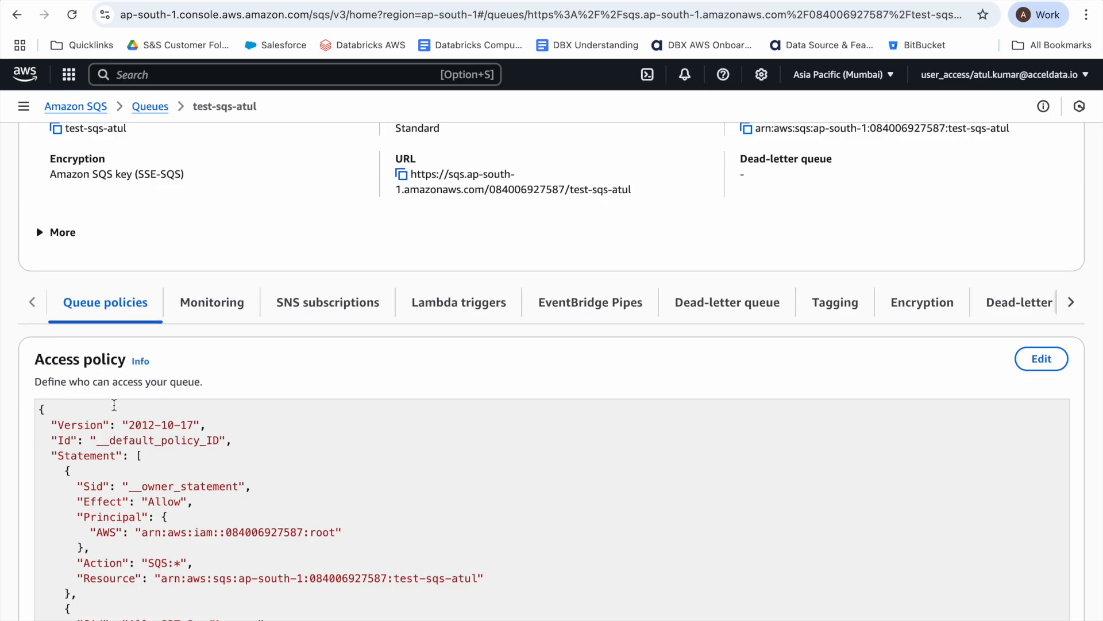
scroll(114, 404, "up", 3)
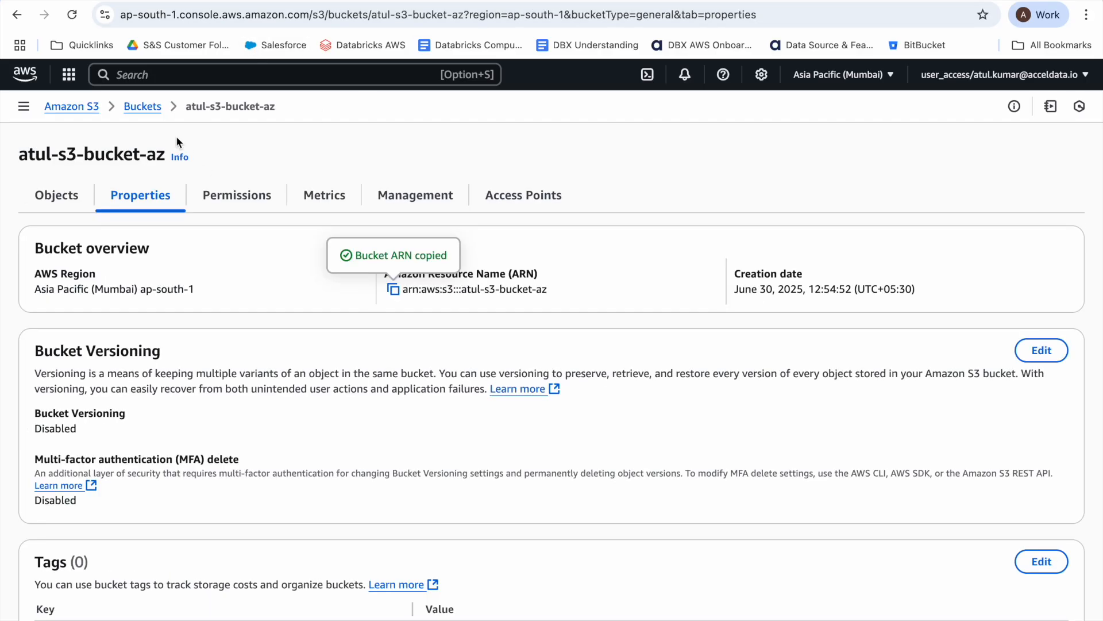
Search the S3 general purpose buckets for "az" and open atul-s3-bucket-az
left_click(148, 108)
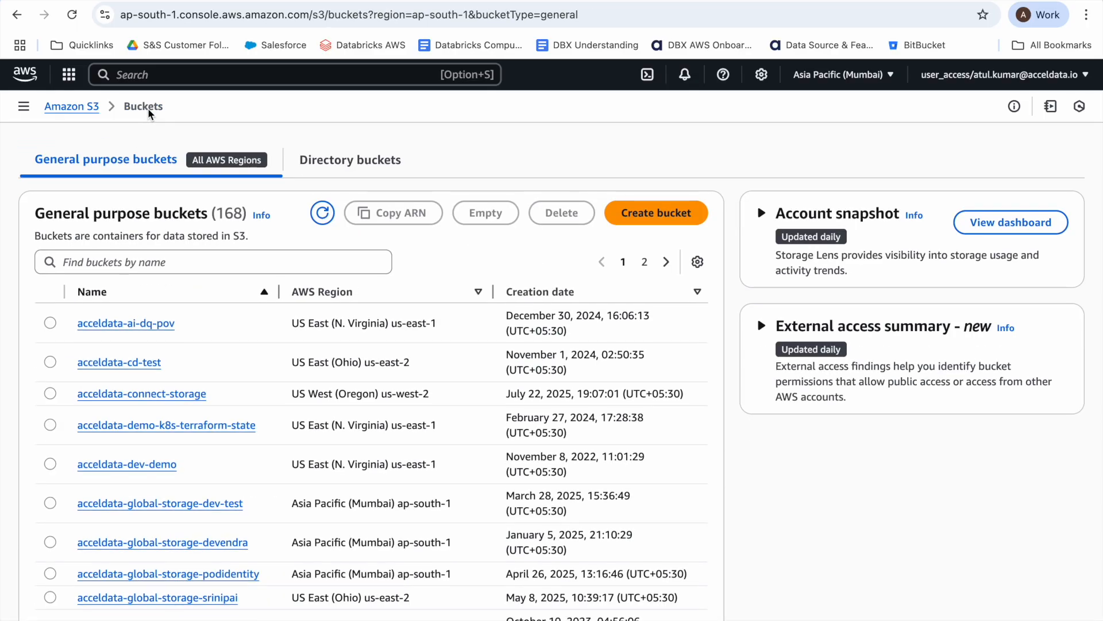
left_click(172, 264)
type("az")
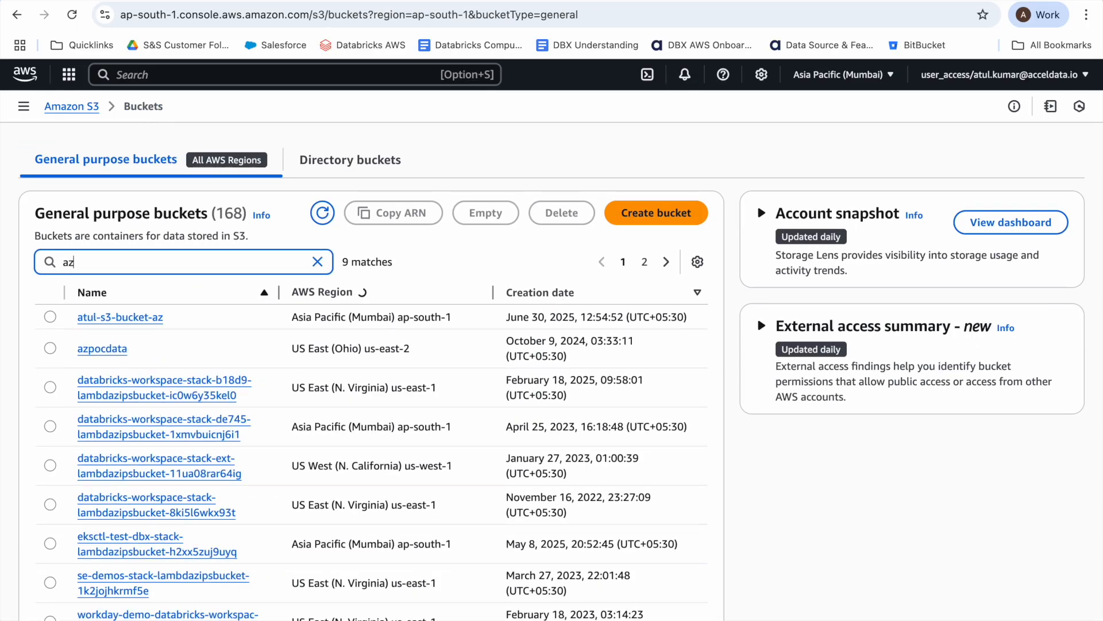
left_click(101, 316)
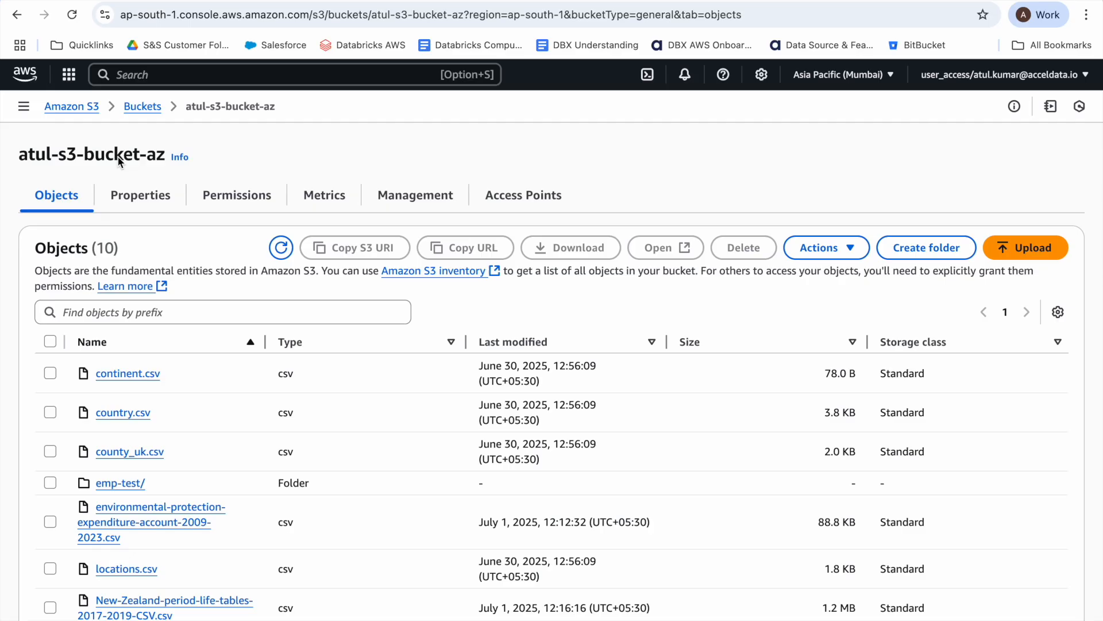
Return to the test-sqs-atul queue and read through all statements of its access policy, including the S3 send-message and role permissions
left_click(235, 0)
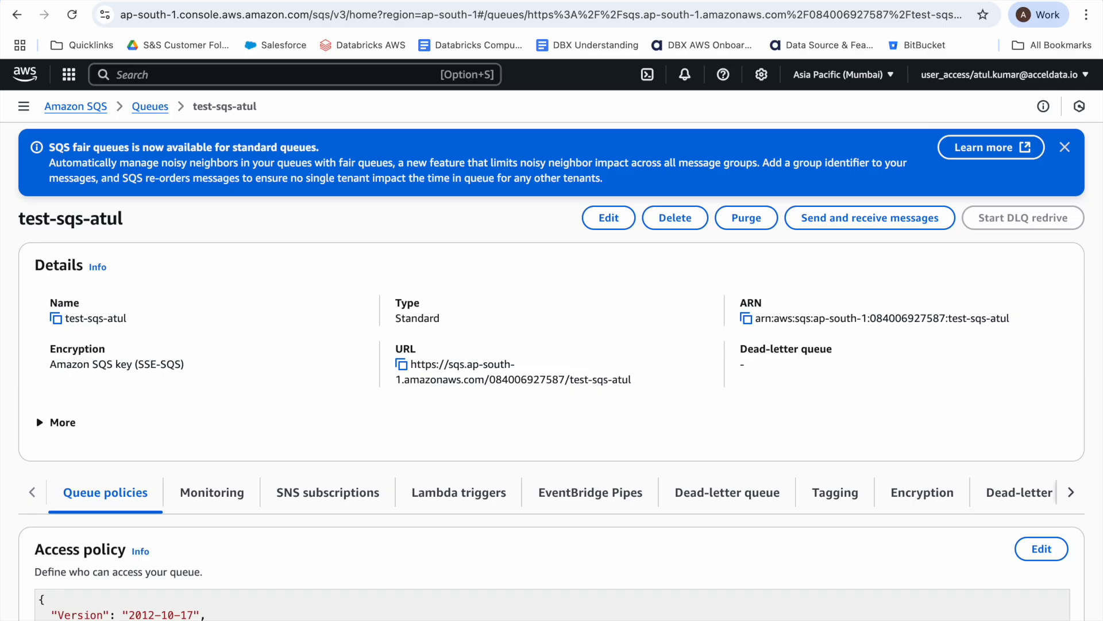
scroll(234, 224, "down", 5)
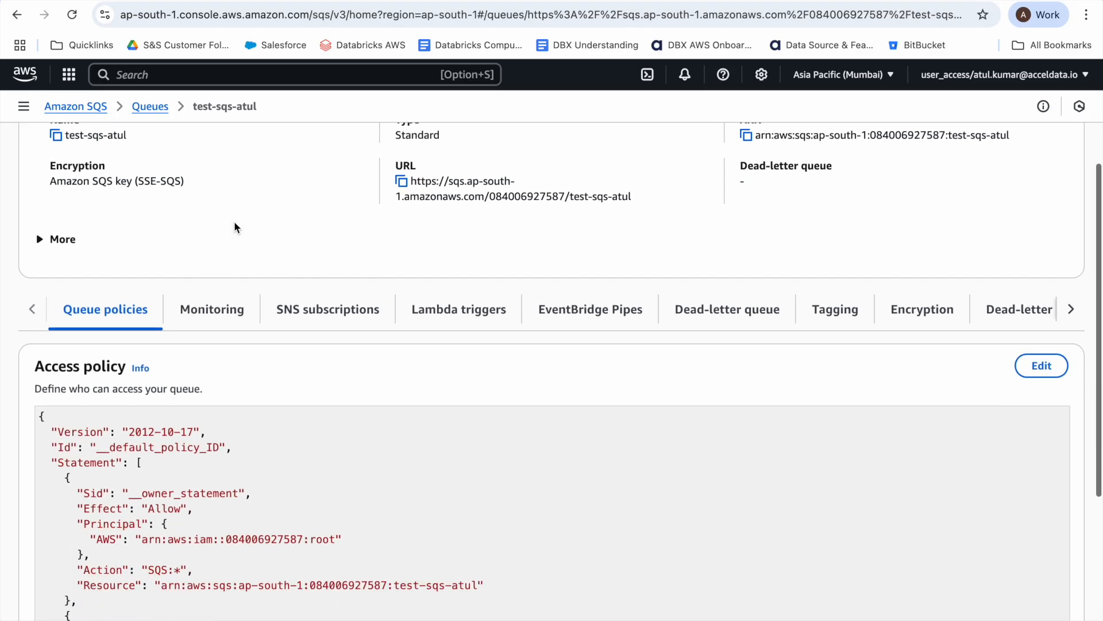
scroll(195, 402, "down", 2)
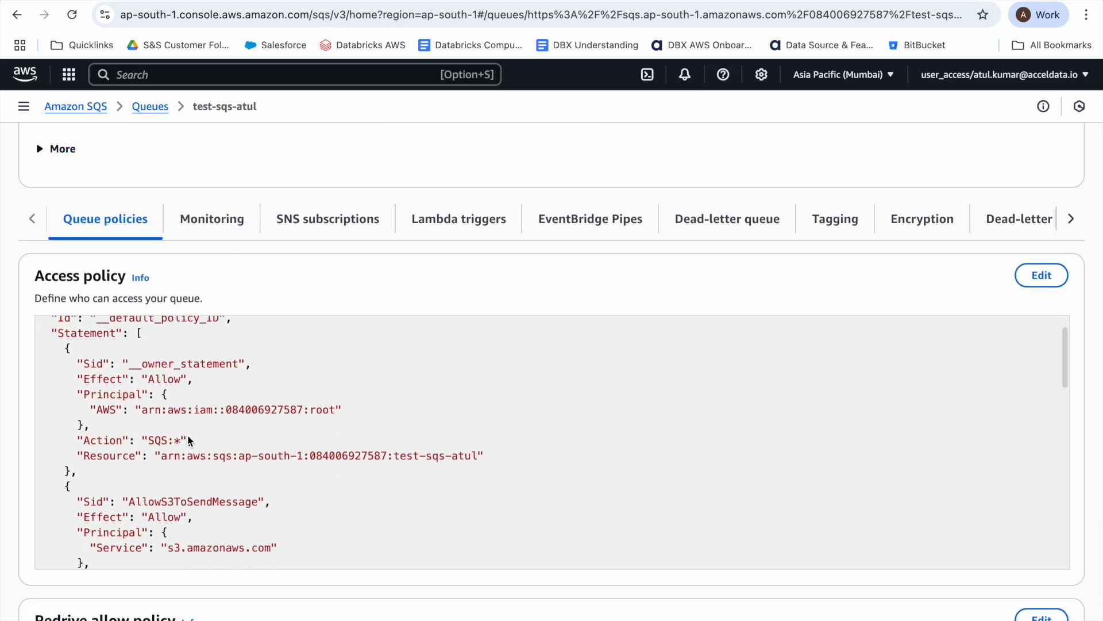
scroll(190, 440, "down", 1)
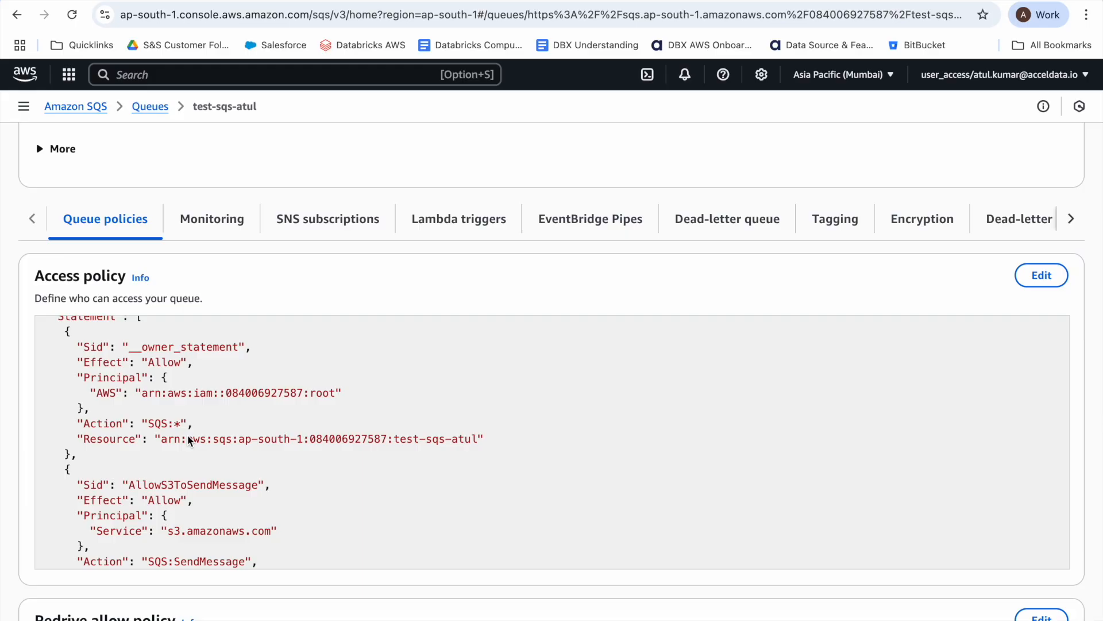
scroll(189, 439, "down", 8)
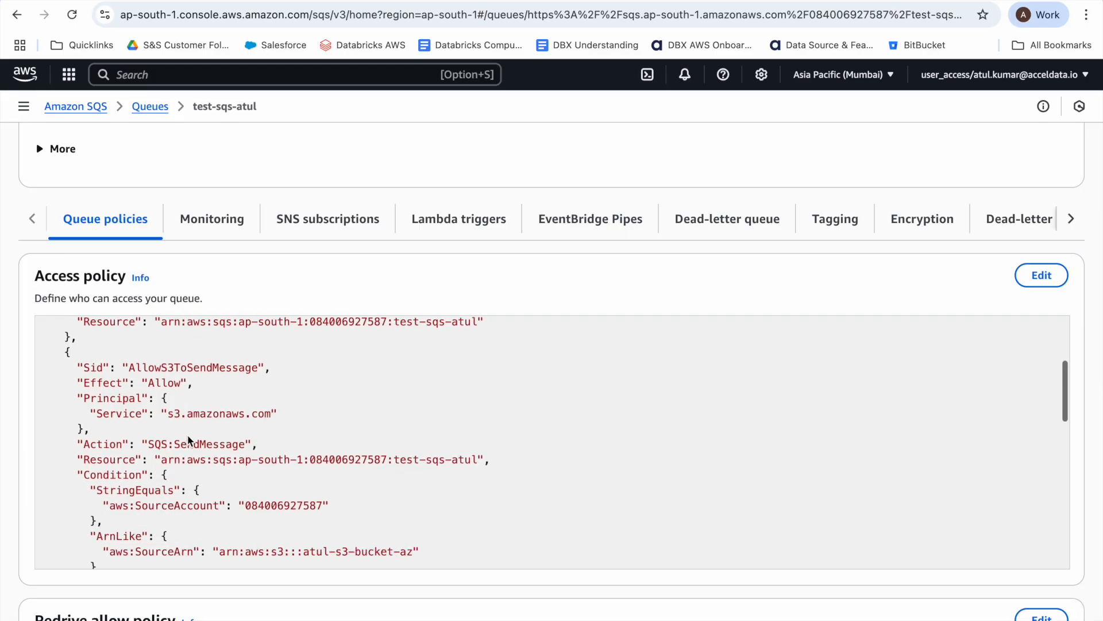
scroll(190, 439, "down", 7)
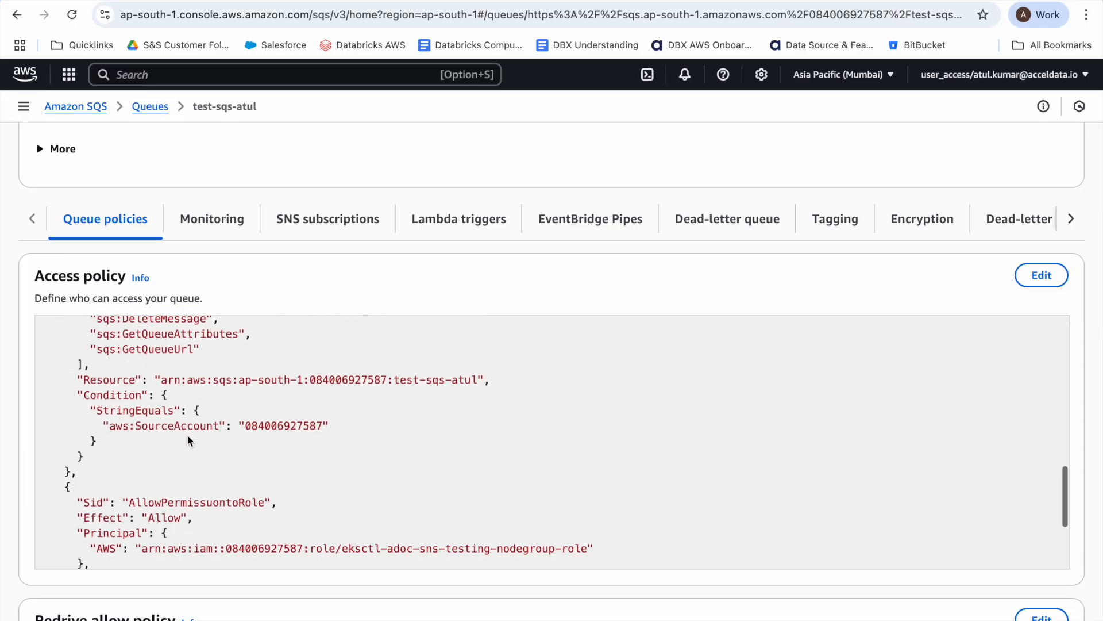
scroll(189, 440, "down", 1)
scroll(188, 440, "up", 5)
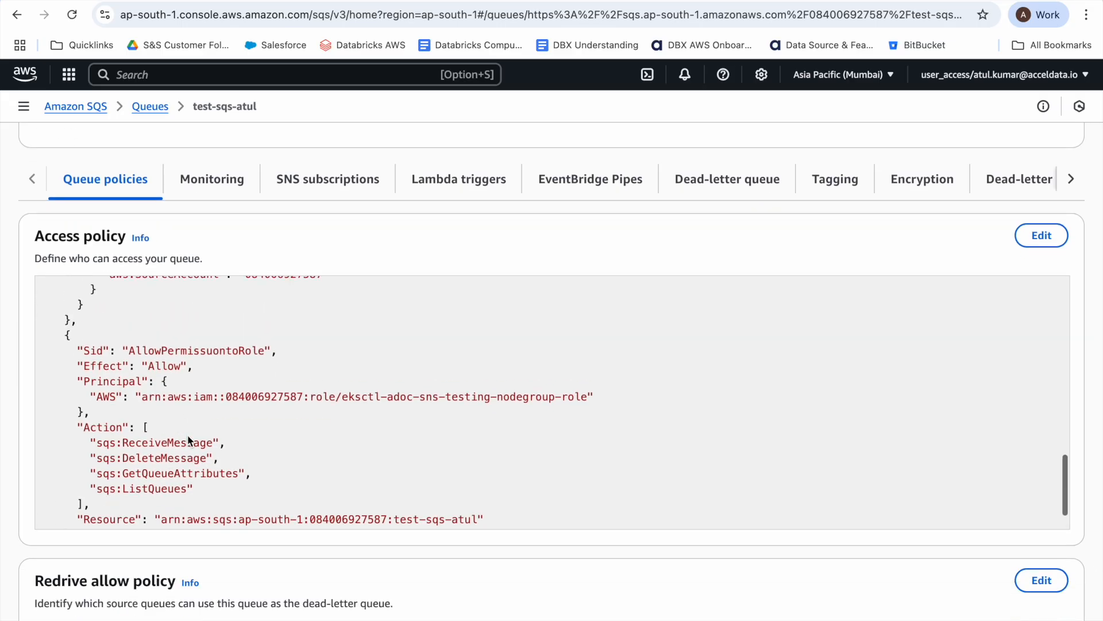
scroll(187, 440, "up", 10)
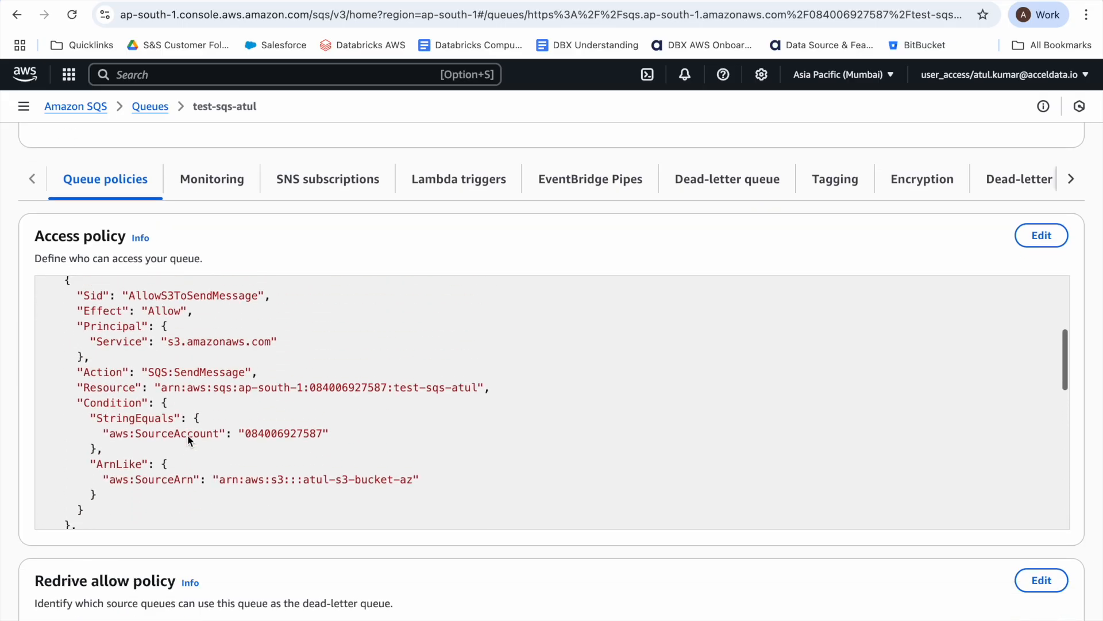
scroll(187, 435, "up", 8)
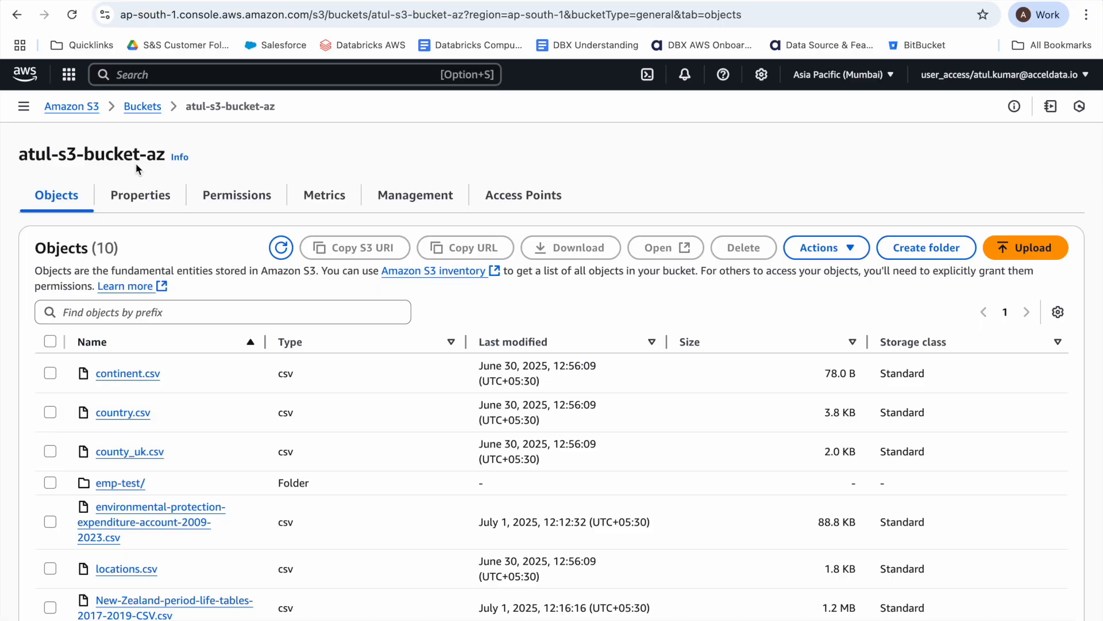
Open the s3-to-sqs-event notification for editing from the properties of atul-s3-bucket-az
left_click(146, 193)
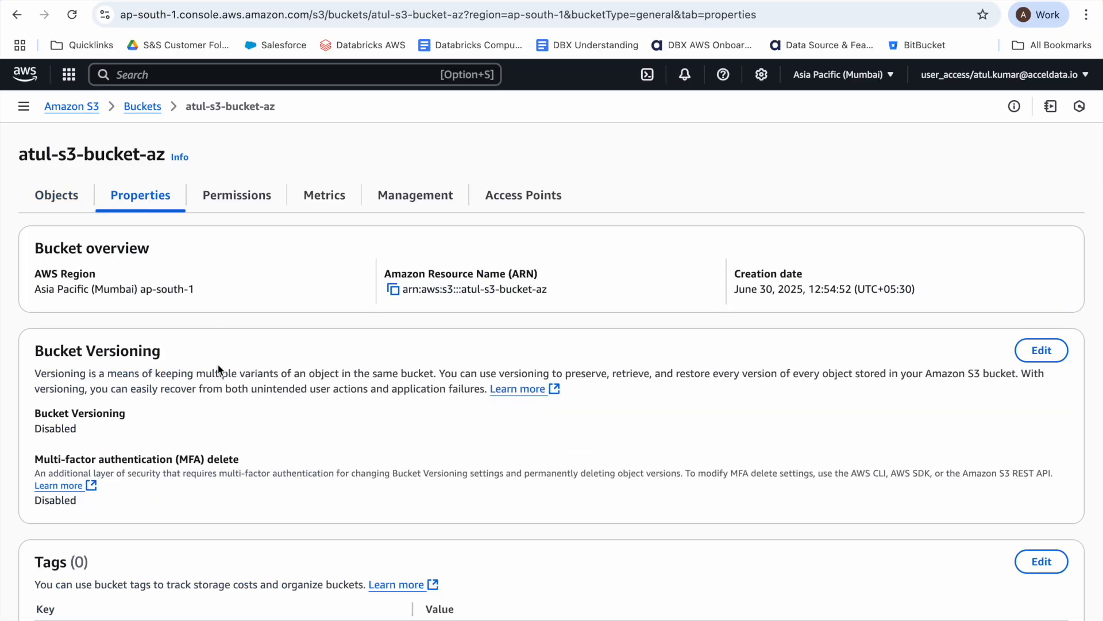
scroll(218, 363, "down", 2)
scroll(217, 363, "down", 15)
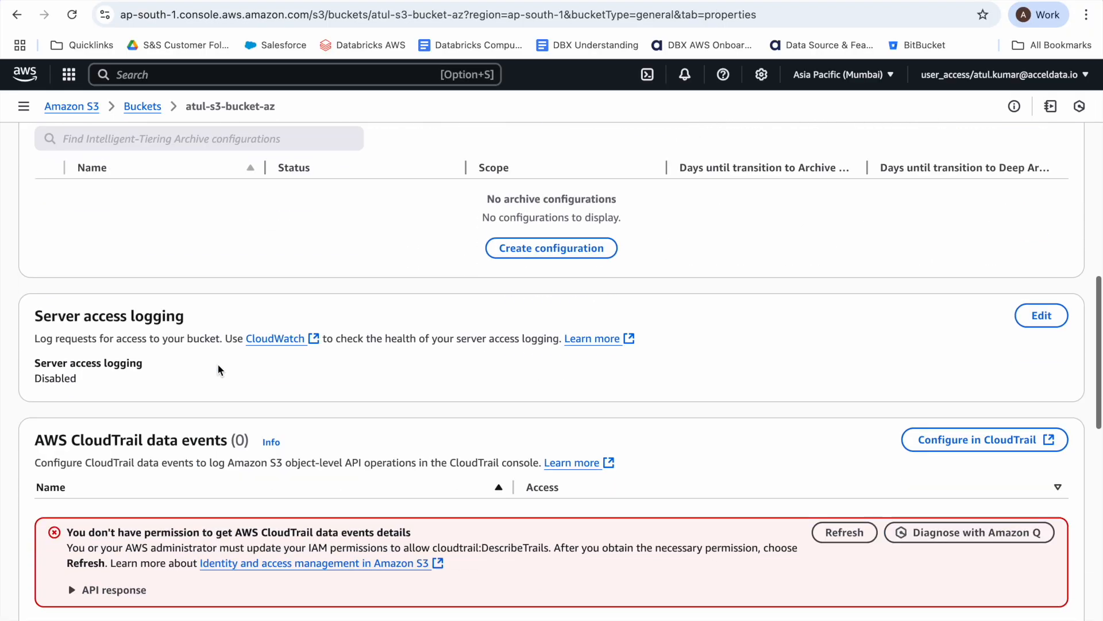
scroll(217, 368, "down", 4)
scroll(217, 368, "up", 2)
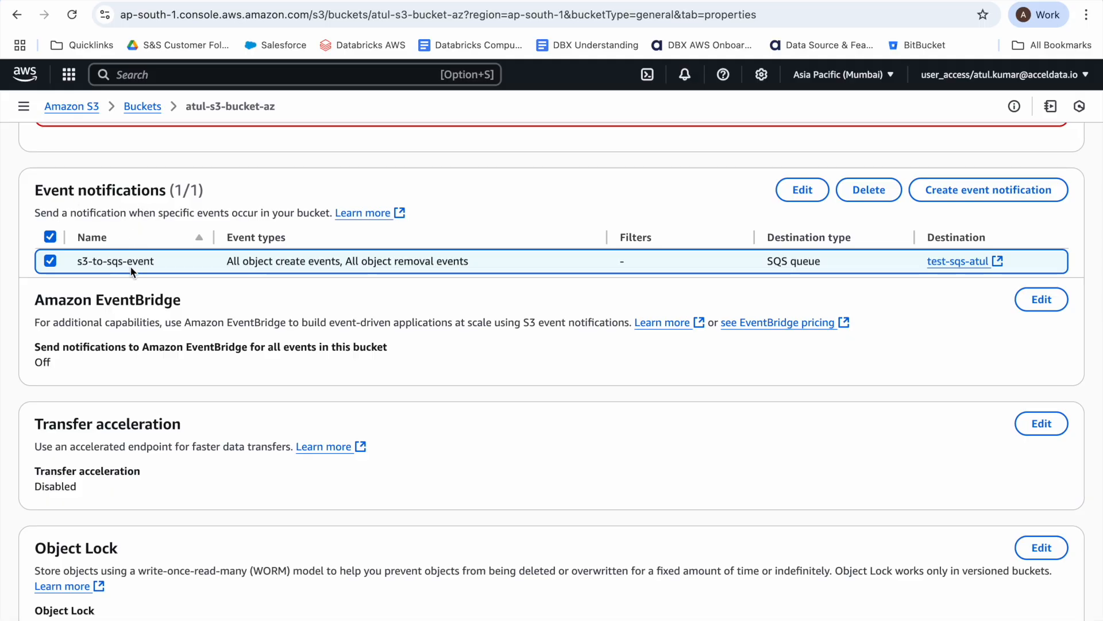
left_click(808, 195)
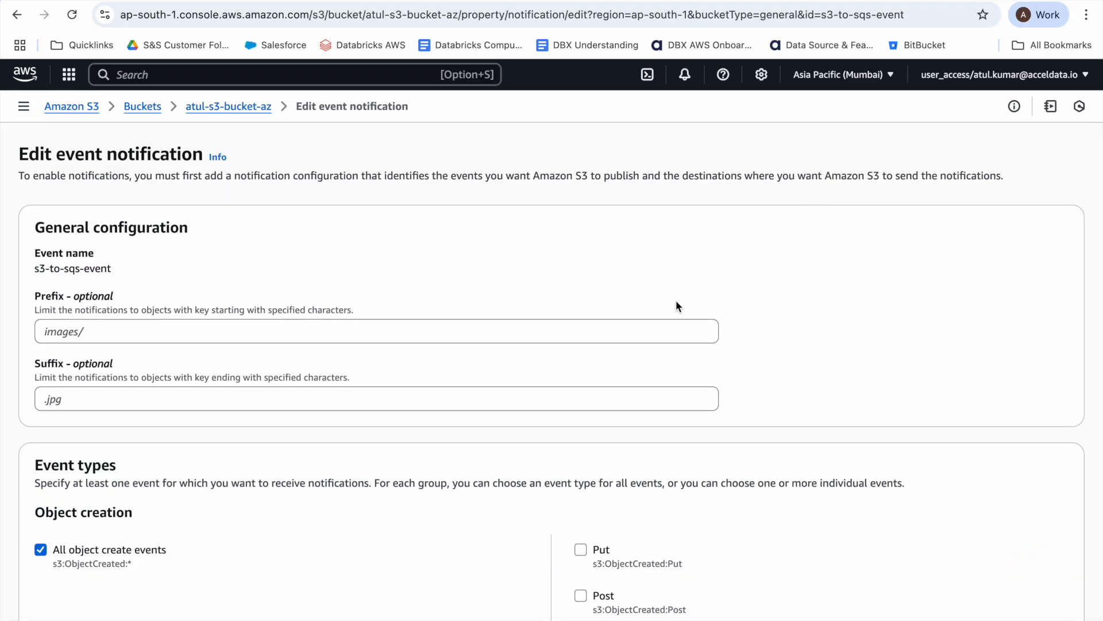
Review the notification's event types and SQS destination, and compare its queue ARN with the one in the test-sqs-atul queue details
scroll(677, 304, "down", 5)
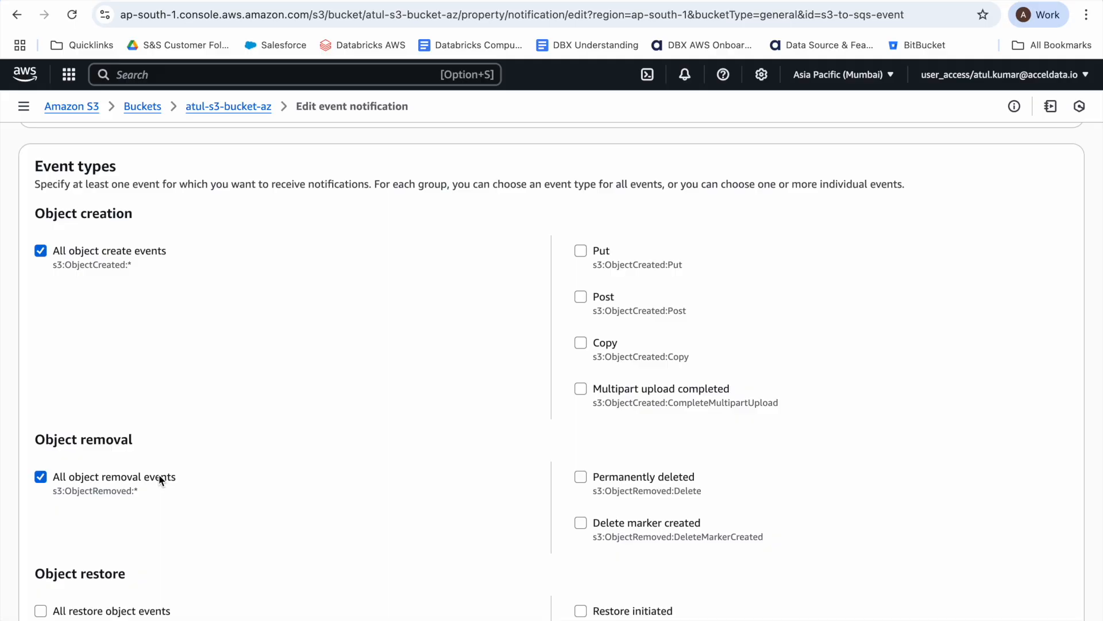
scroll(160, 480, "down", 13)
scroll(158, 474, "down", 10)
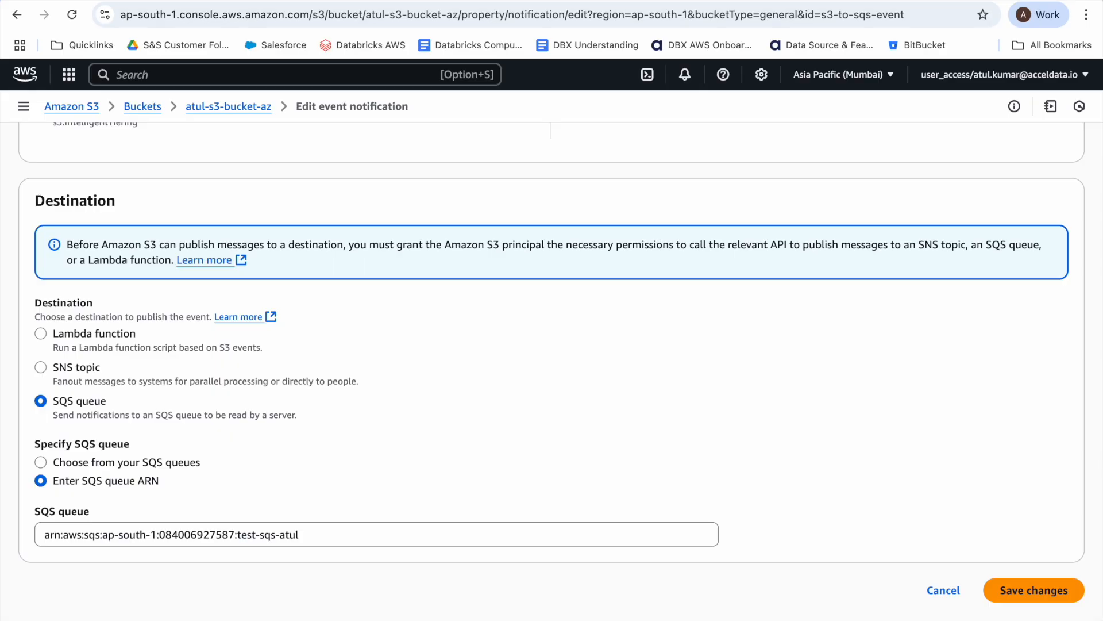
key("ctrl+Tab")
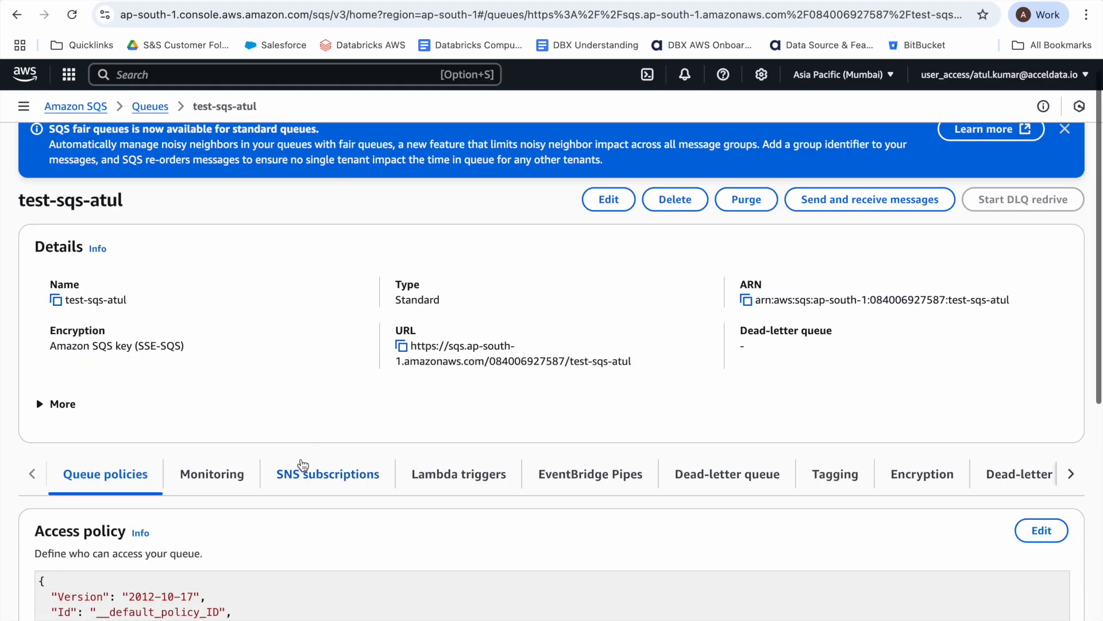
scroll(303, 464, "up", 1)
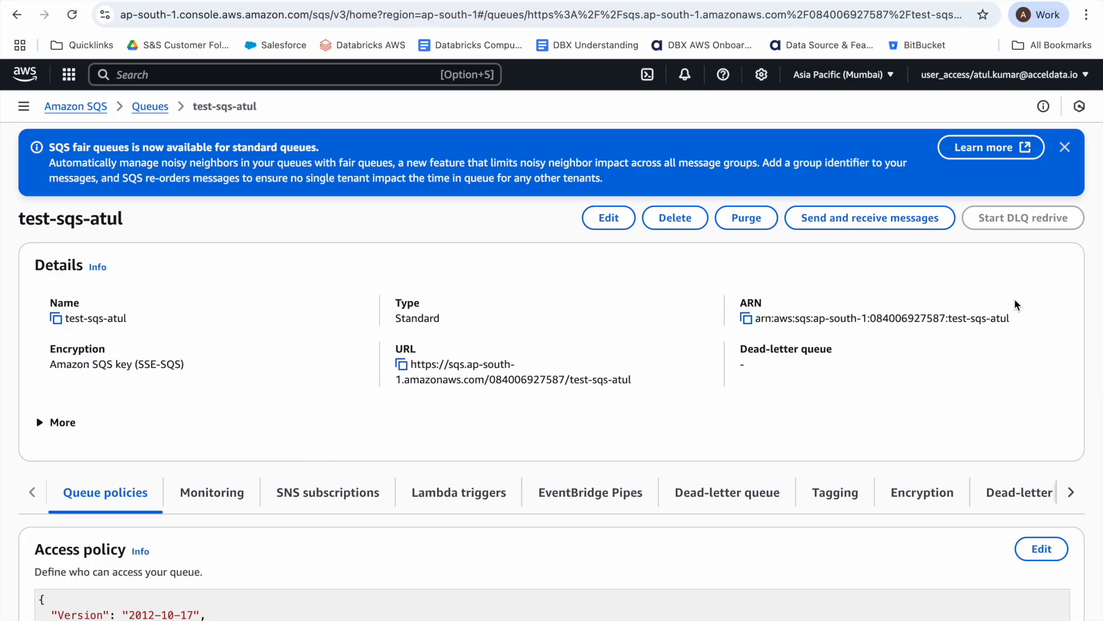
key("ctrl+shift+Tab")
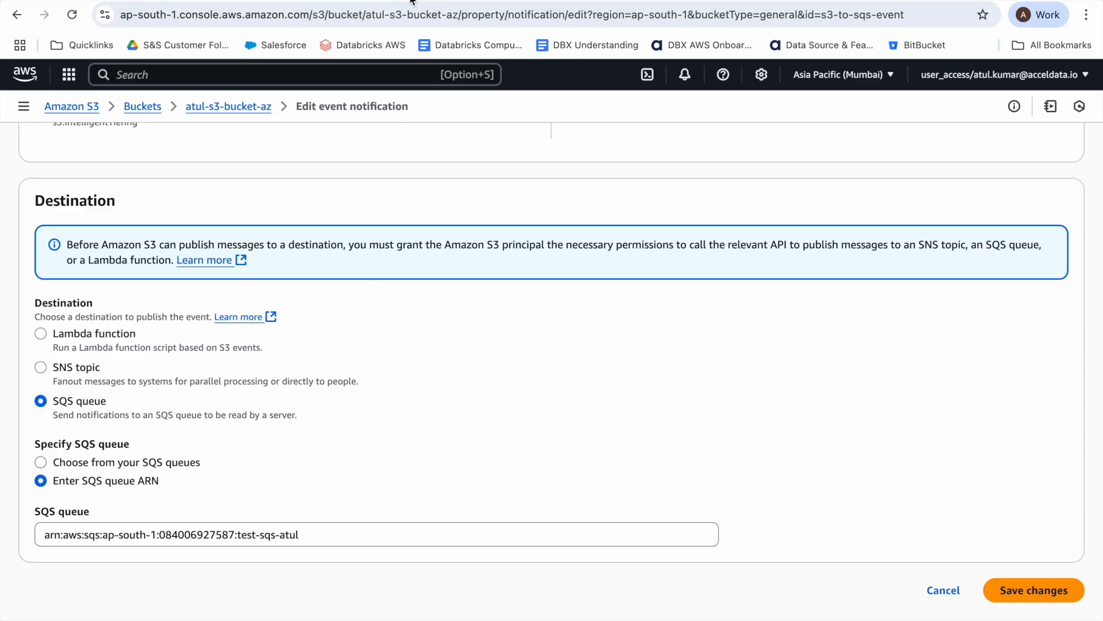
Examine the cross_account_bucket policy of the eksctl-cross-account-IRSA_role IAM role for the S3 bucket and SQS queue resources
key("ctrl+Tab")
scroll(369, 288, "up", 1)
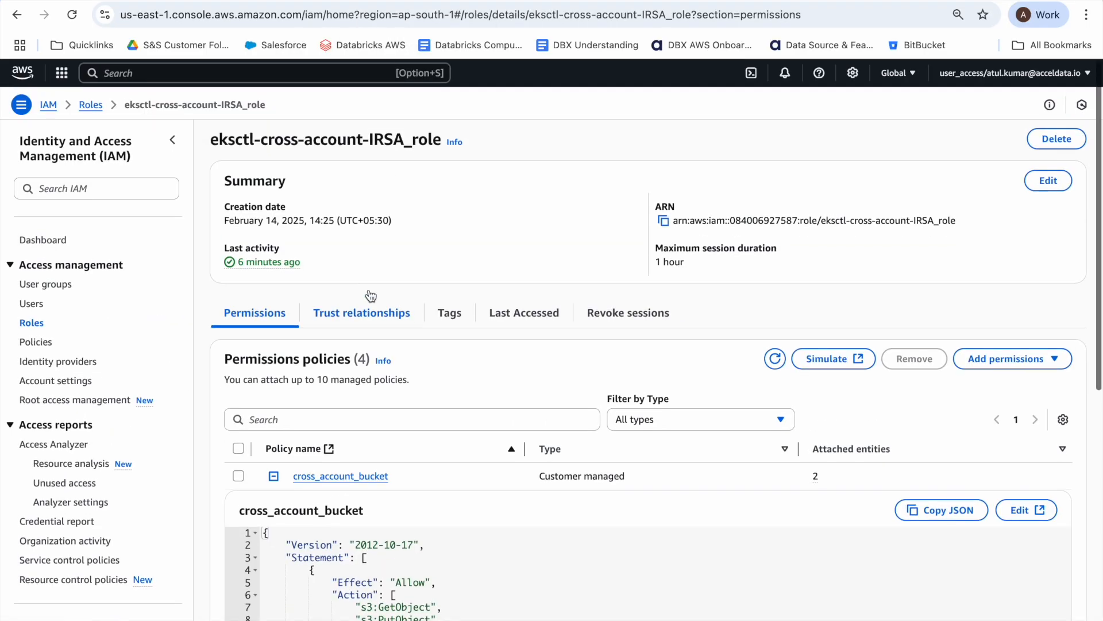
scroll(357, 240, "down", 2)
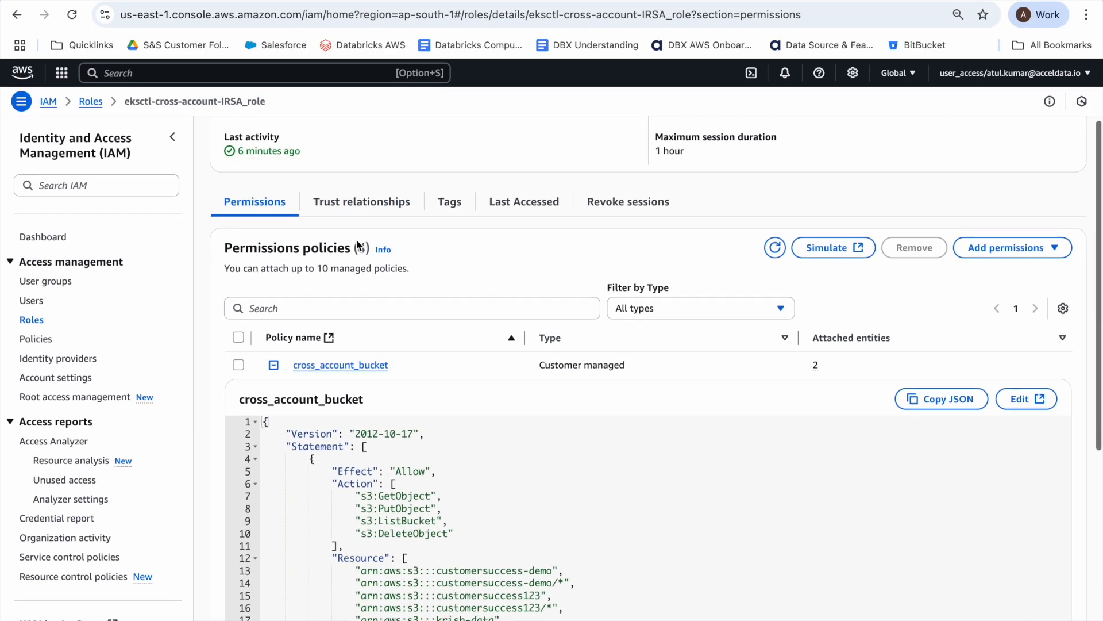
scroll(438, 205, "down", 2)
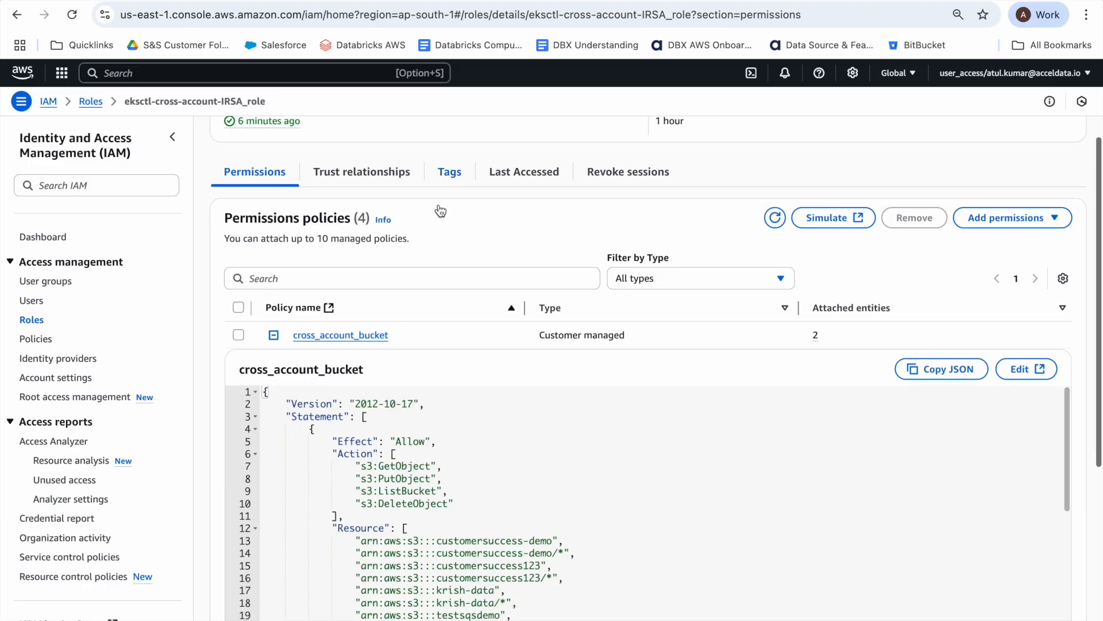
scroll(415, 420, "down", 3)
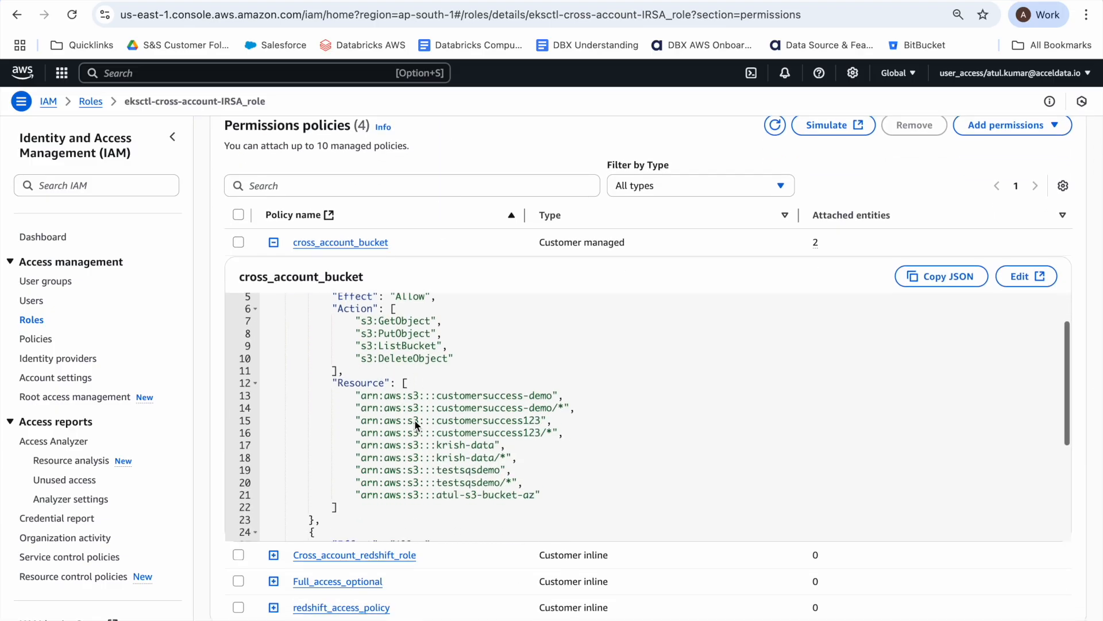
left_click_drag(541, 468, 362, 468)
scroll(362, 468, "down", 4)
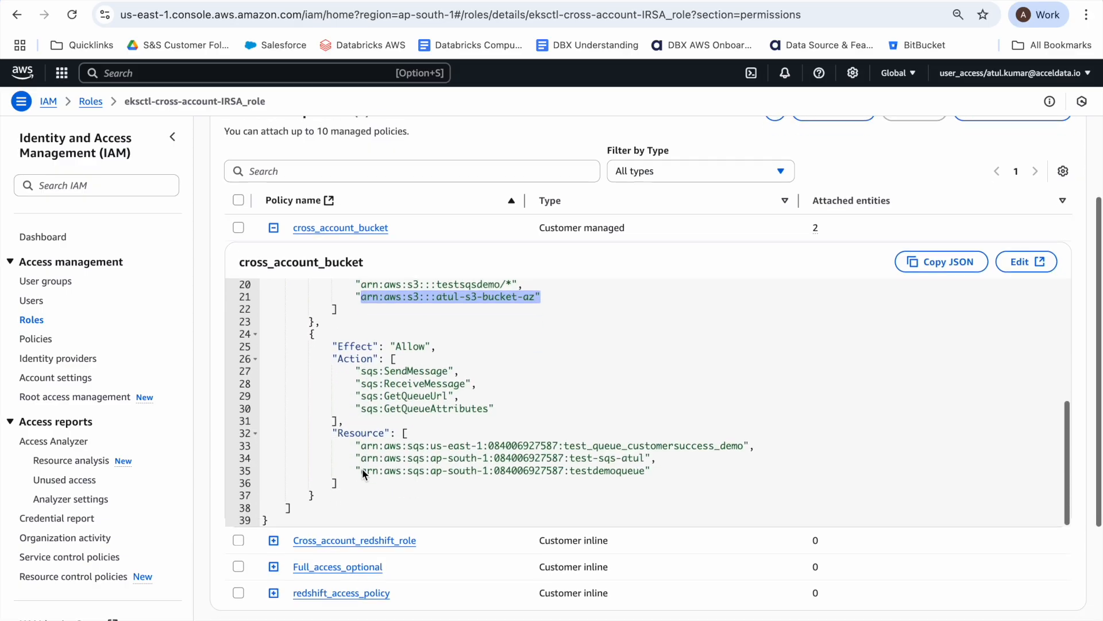
left_click_drag(650, 455, 336, 456)
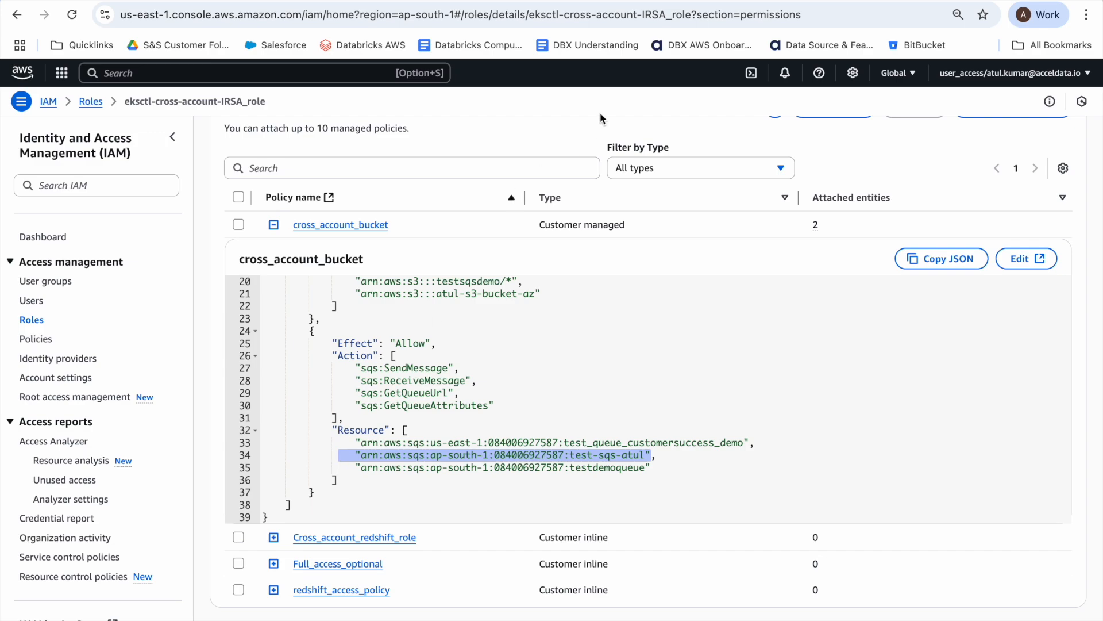
Switch to the Acceldata s3_sqs_demo data source and review its region, authentication type, bucket, file monitoring channel and SQS queue URL
key("ctrl+Tab")
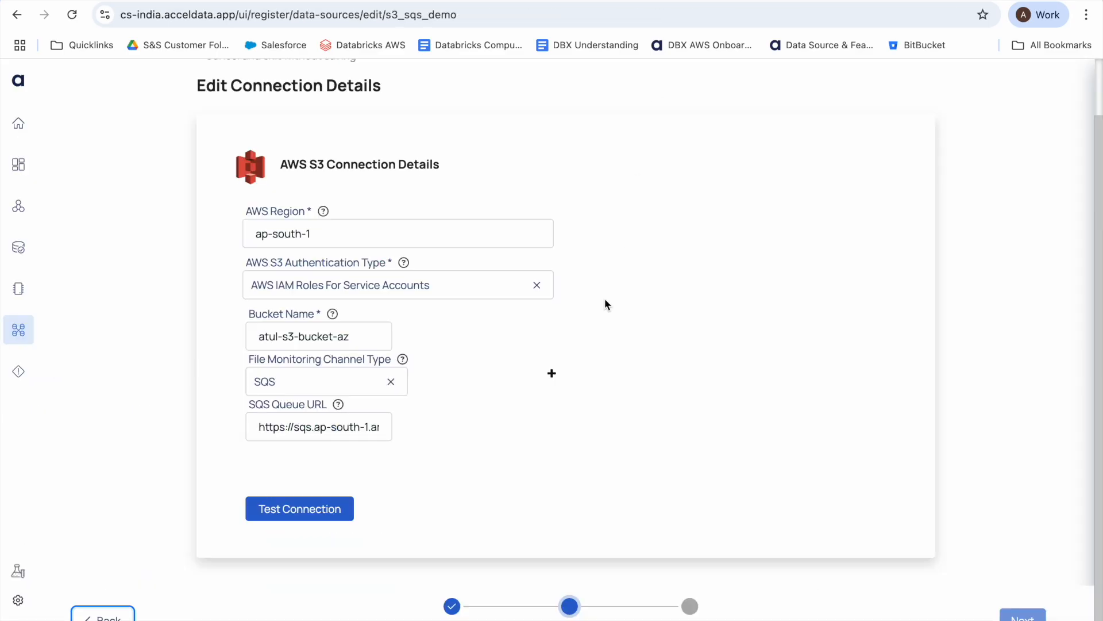
scroll(604, 298, "up", 2)
scroll(426, 305, "down", 2)
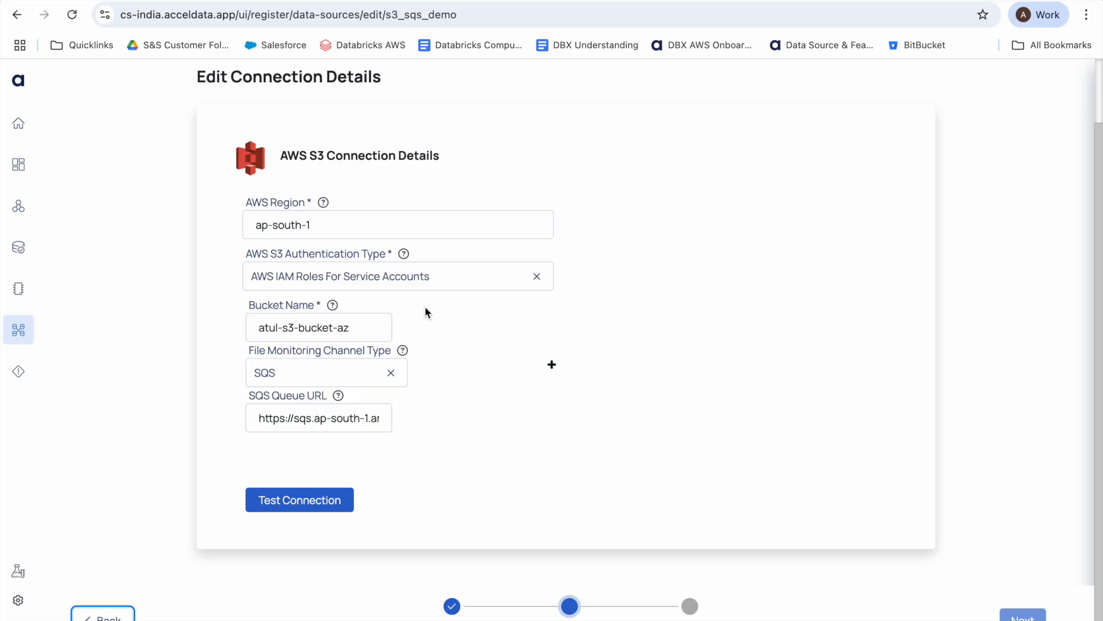
scroll(425, 309, "up", 1)
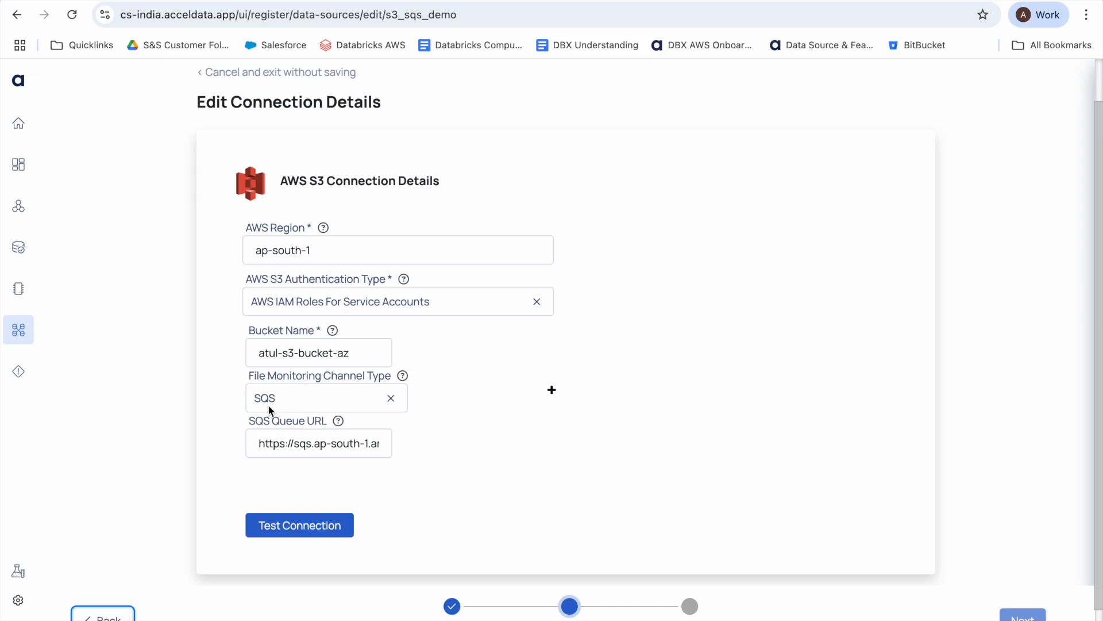
left_click(272, 446)
left_click_drag(271, 446, 401, 440)
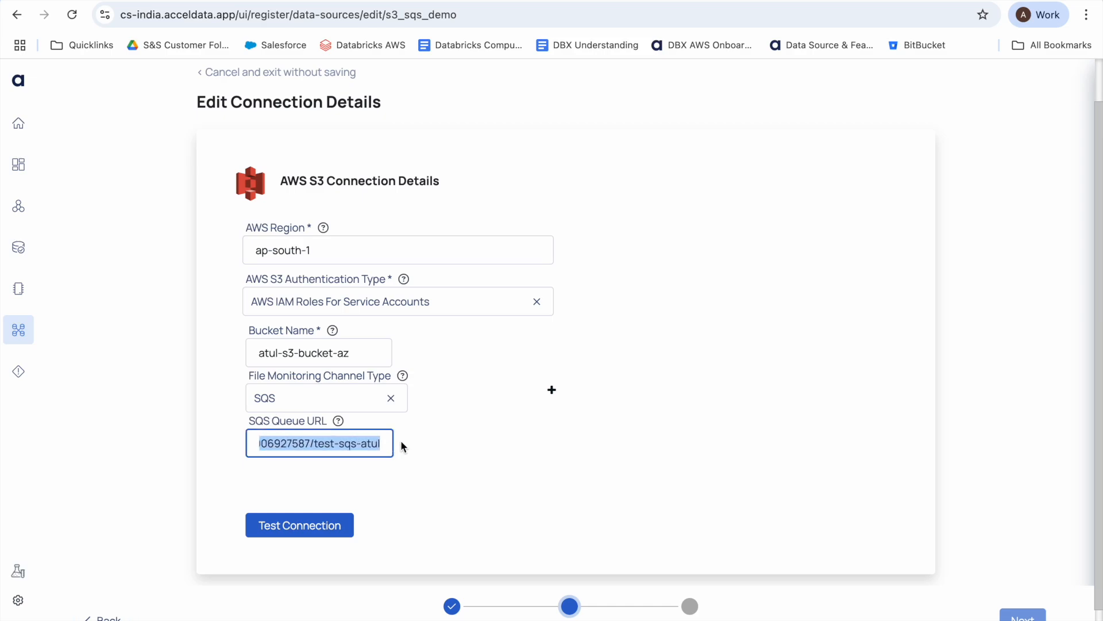
Test the AWS S3 connection and continue to the observability setup
left_click(315, 520)
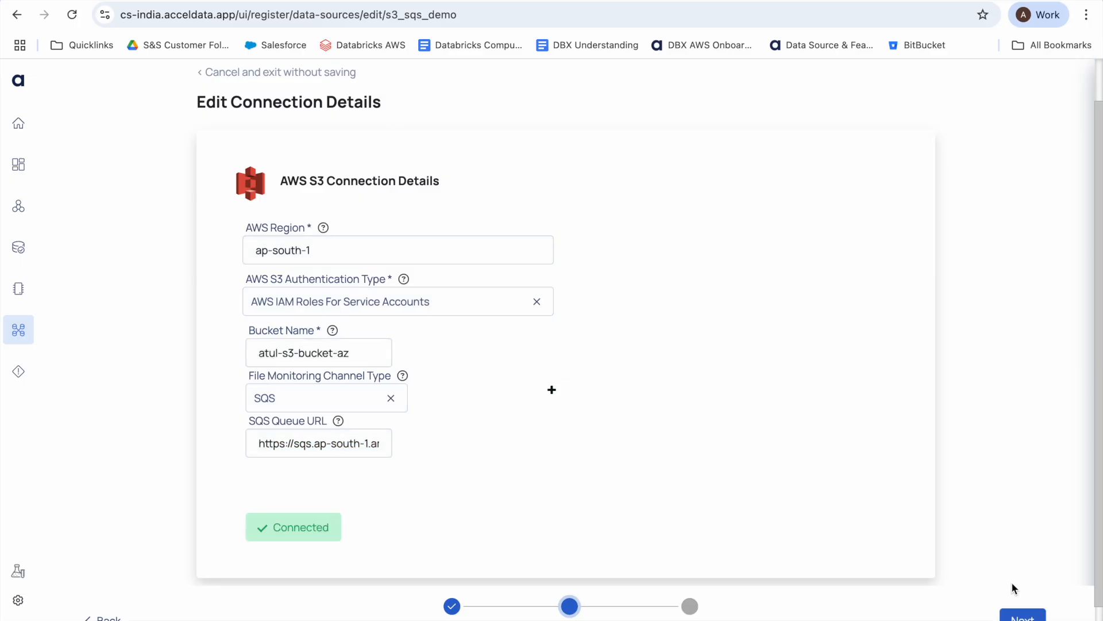
left_click(1028, 616)
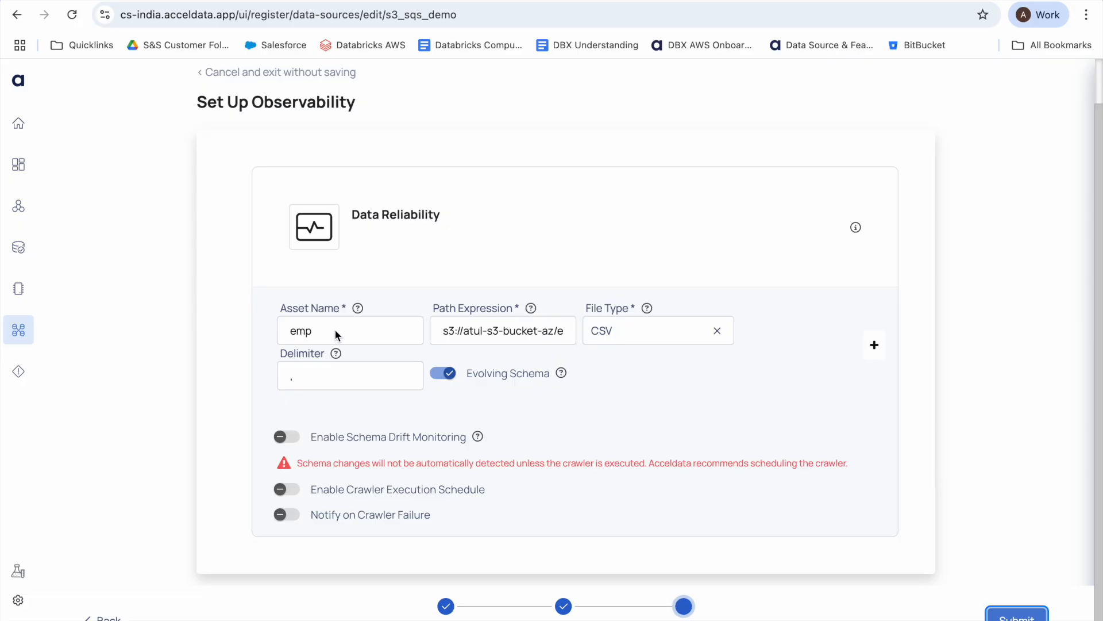
Check the emp asset's path expression, submit the data source configuration and return to the data sources without starting the crawler
left_click_drag(470, 330, 590, 332)
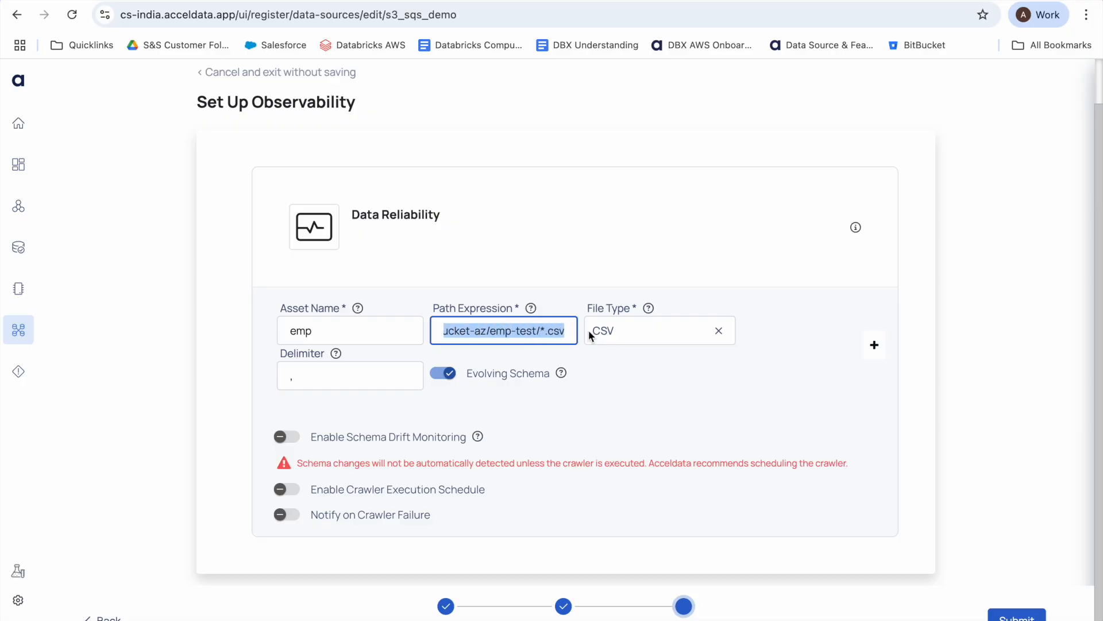
left_click(512, 330)
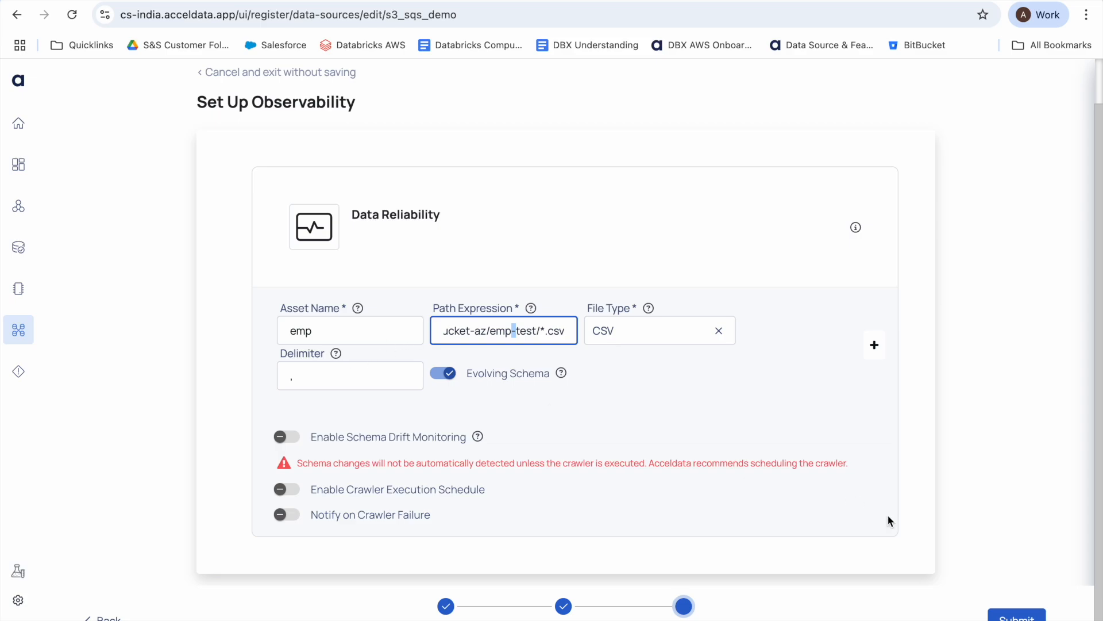
left_click(1015, 615)
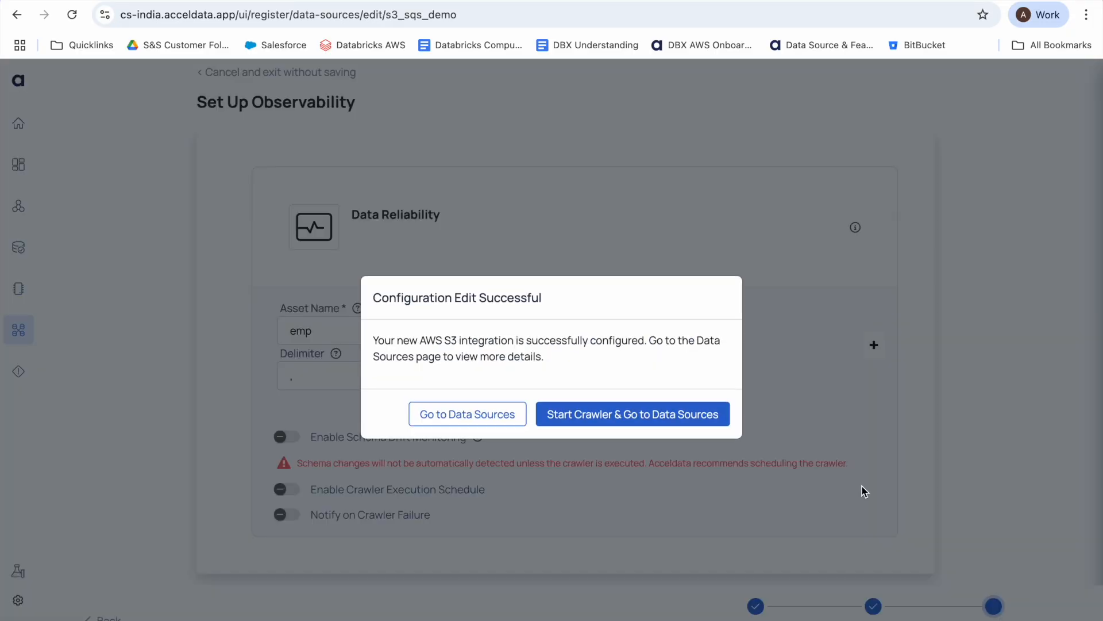
left_click(449, 409)
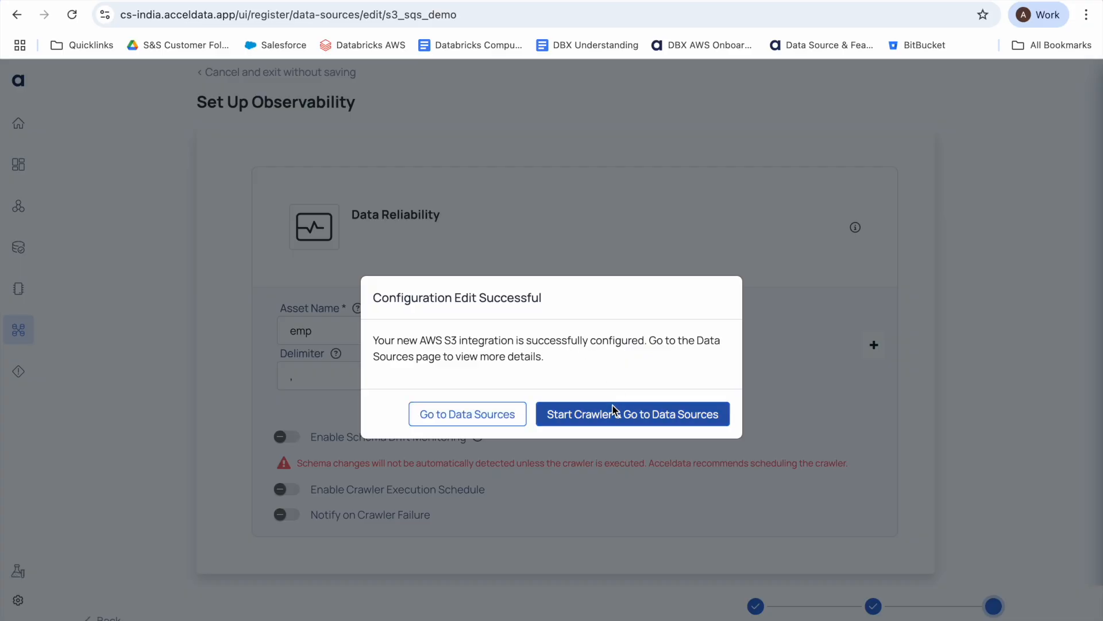
left_click(487, 413)
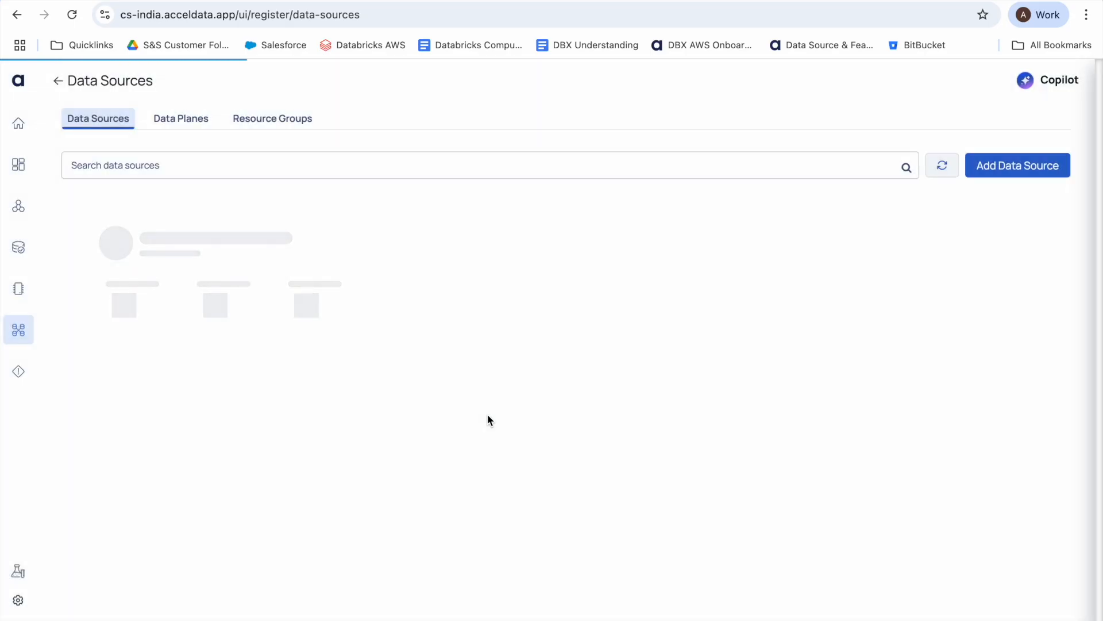
Search the data sources for "sqs" and open POLICY_SQS_MONITOR from the policies of the emp asset in s3_sqs_demo
left_click(391, 171)
type("sqs")
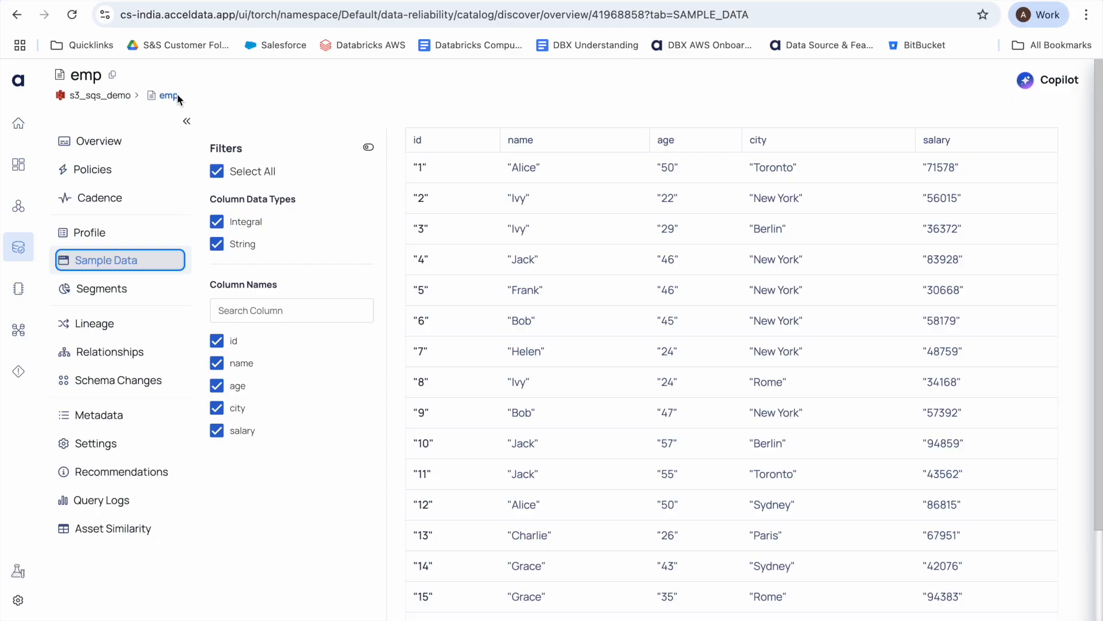
left_click(99, 171)
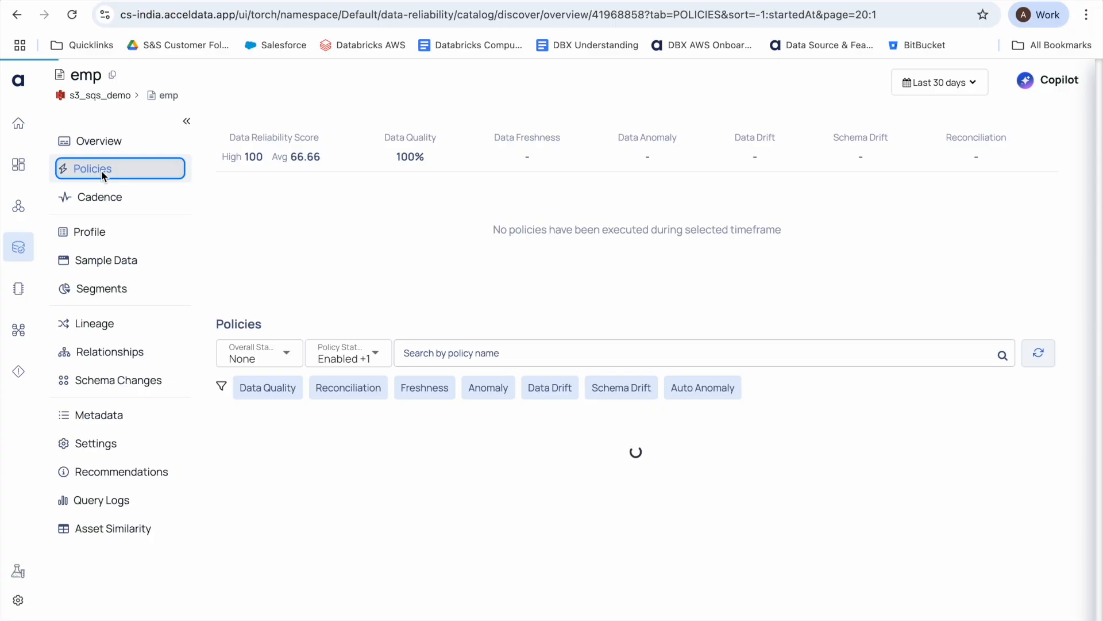
scroll(414, 294, "down", 1)
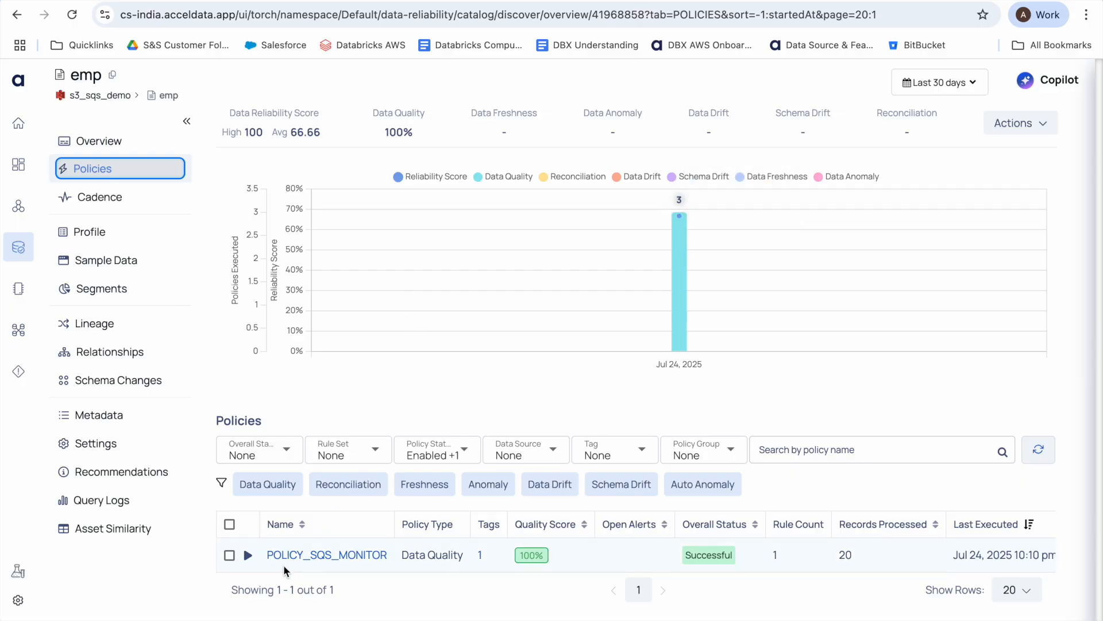
left_click(343, 555)
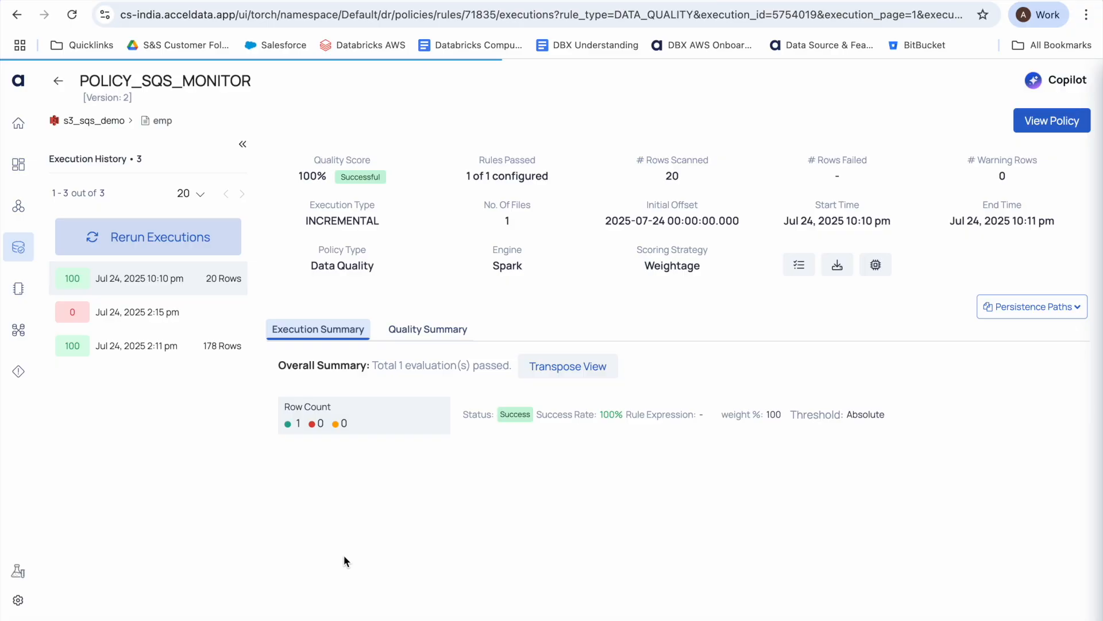
Open the policy for editing and review its Row Count rule and alert settings, continuing to the execution details
left_click(1030, 119)
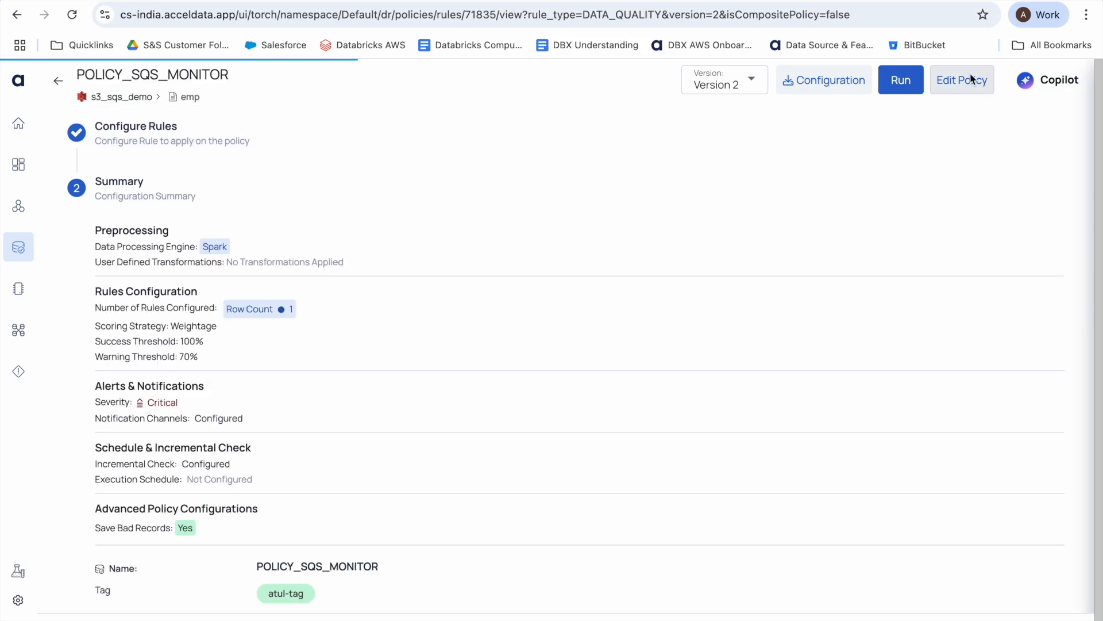
left_click(969, 80)
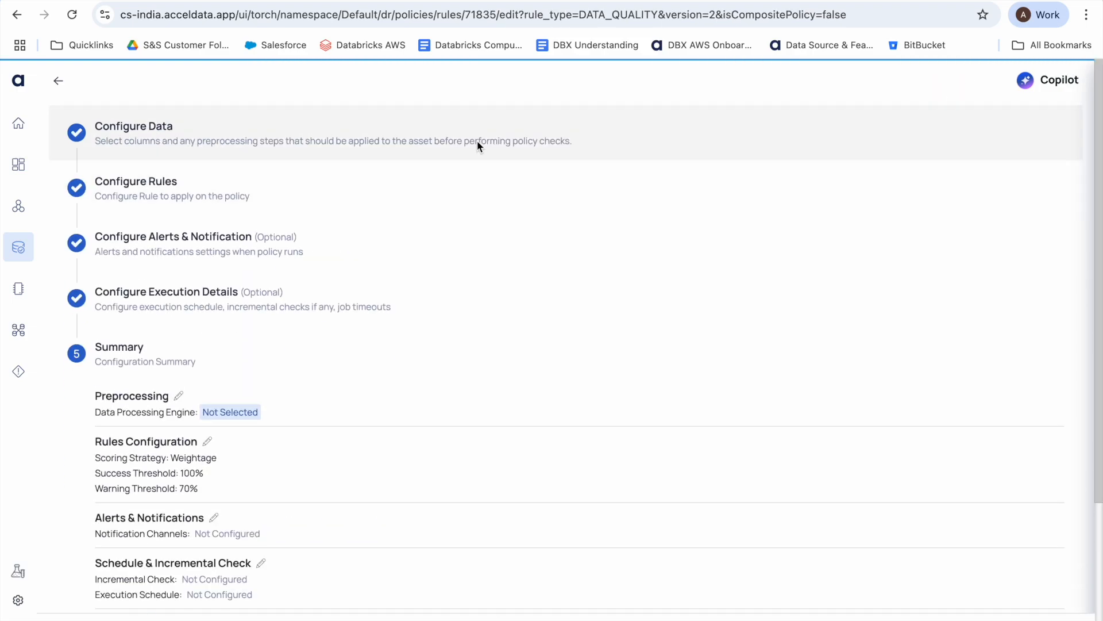
left_click(340, 310)
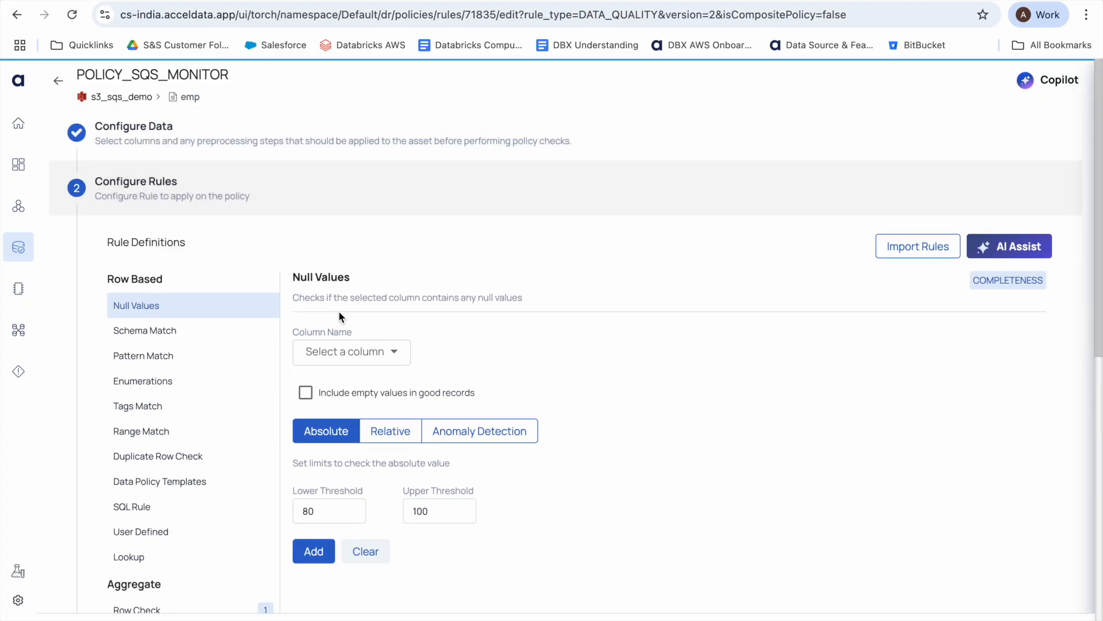
scroll(339, 311, "down", 8)
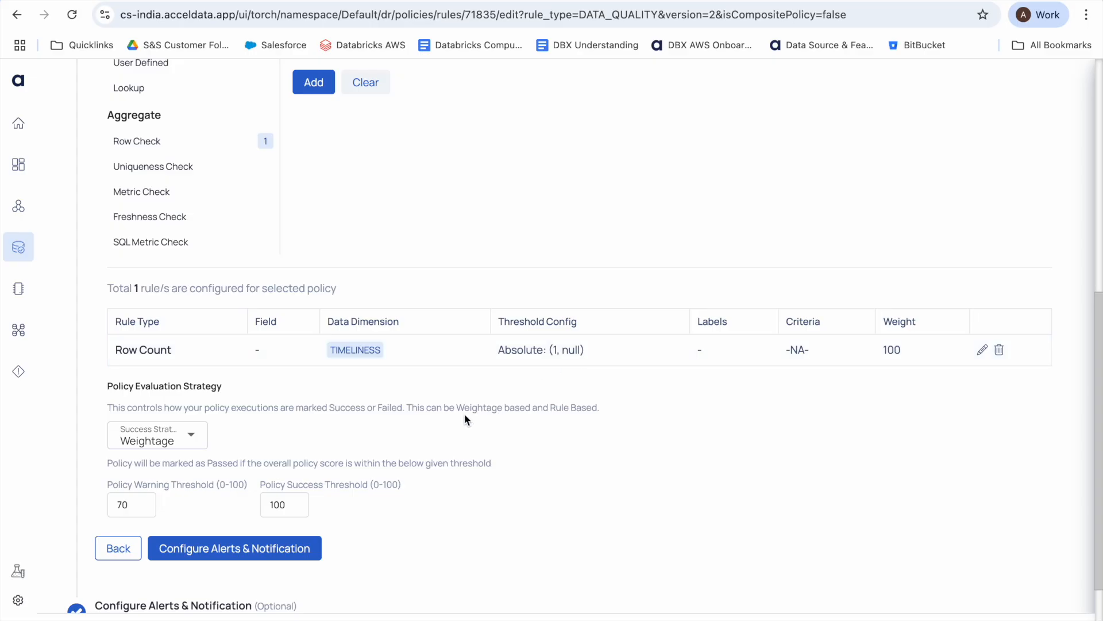
scroll(465, 415, "down", 1)
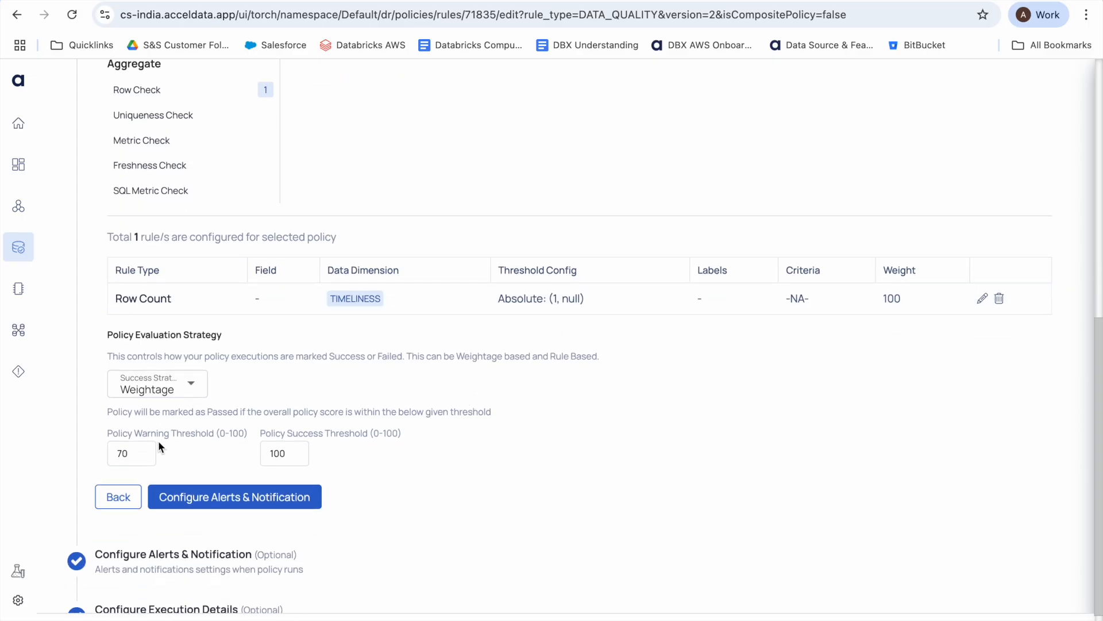
left_click(211, 498)
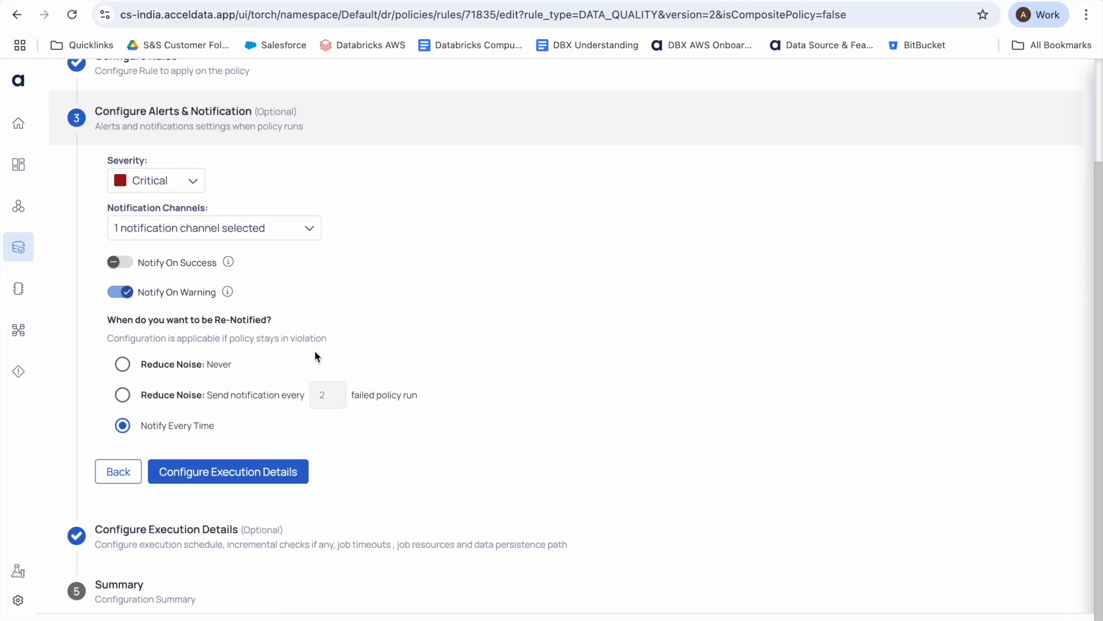
left_click(266, 472)
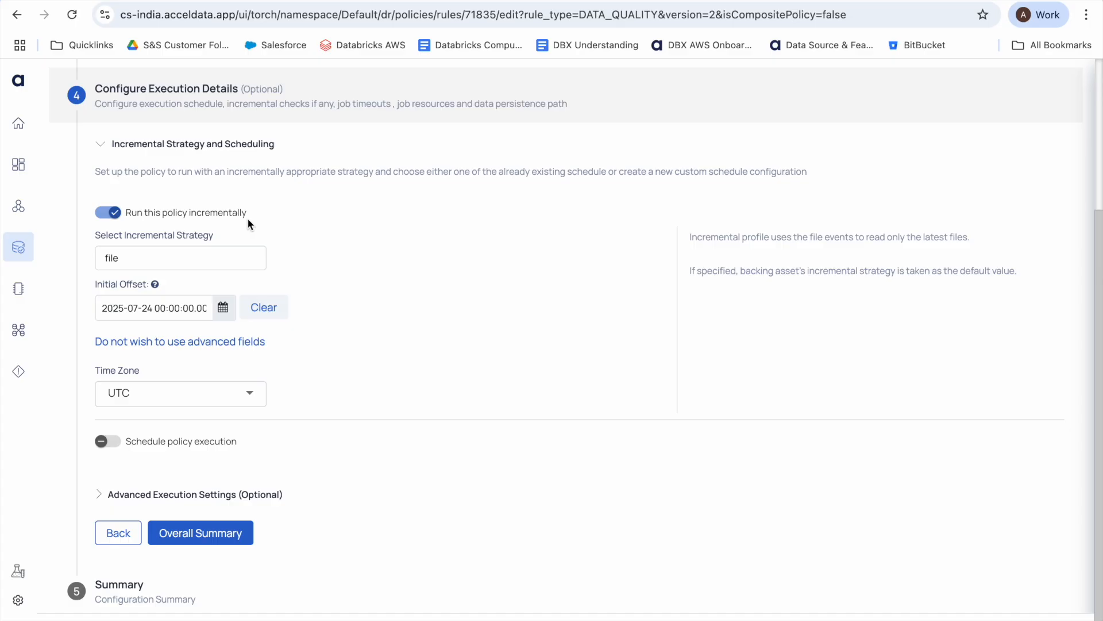
Select file as the incremental strategy, check the initial offset, and save the policy from the overall summary
left_click(170, 253)
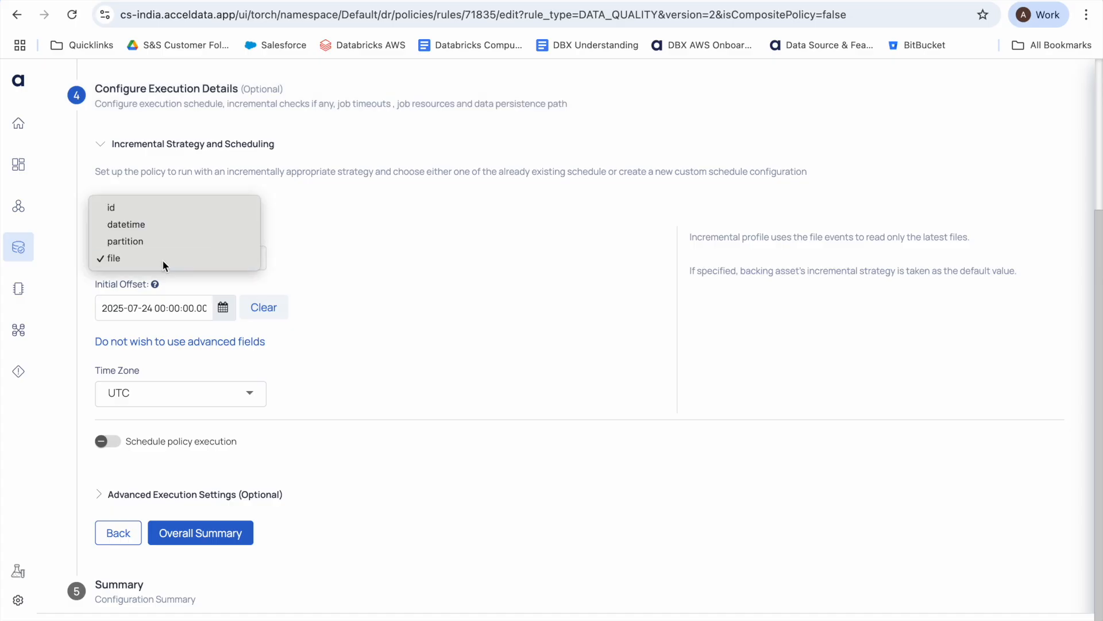
left_click(163, 259)
left_click(156, 307)
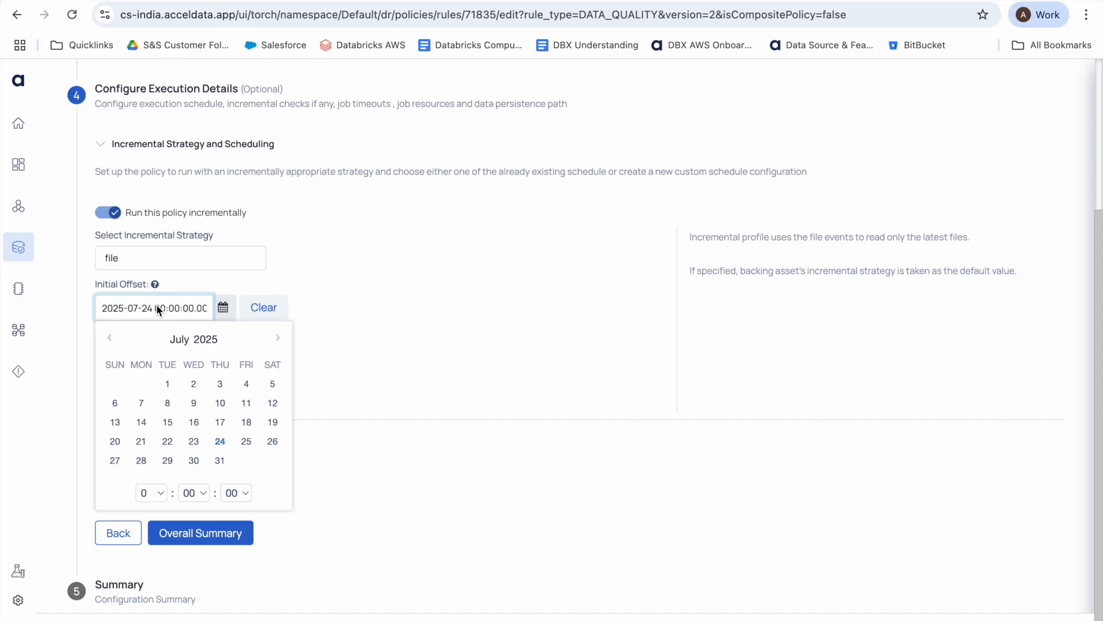
left_click(156, 307)
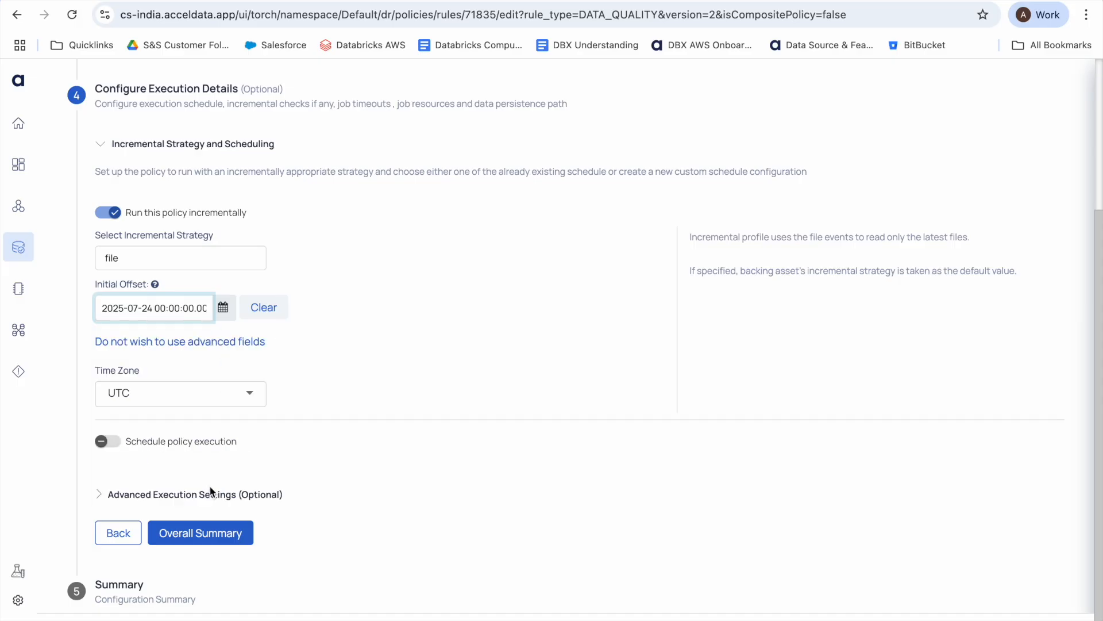
left_click(201, 533)
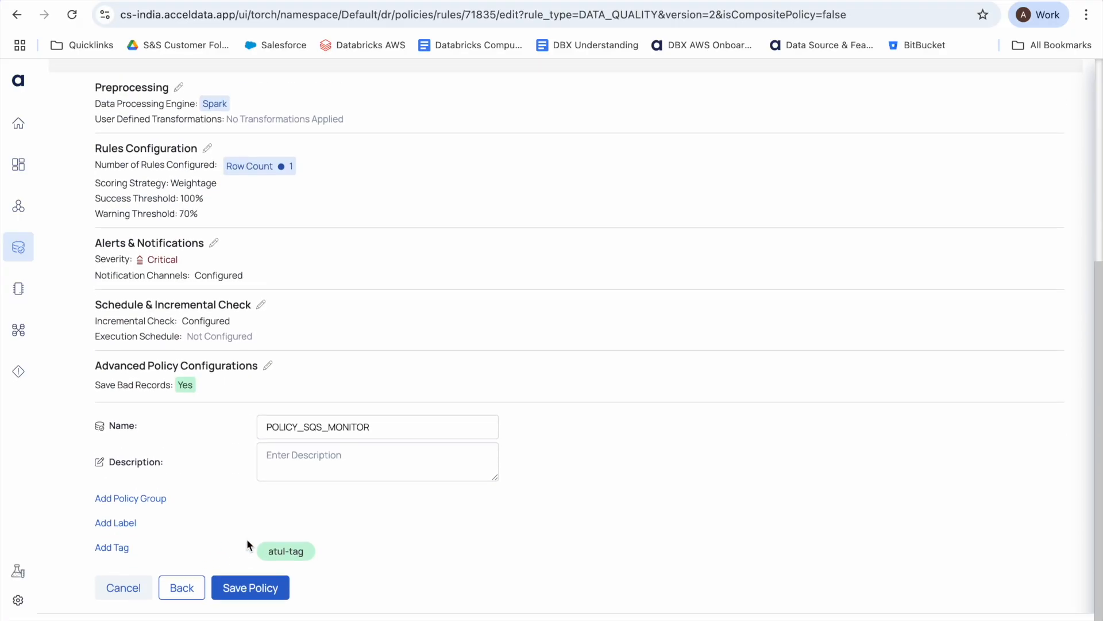
left_click(254, 588)
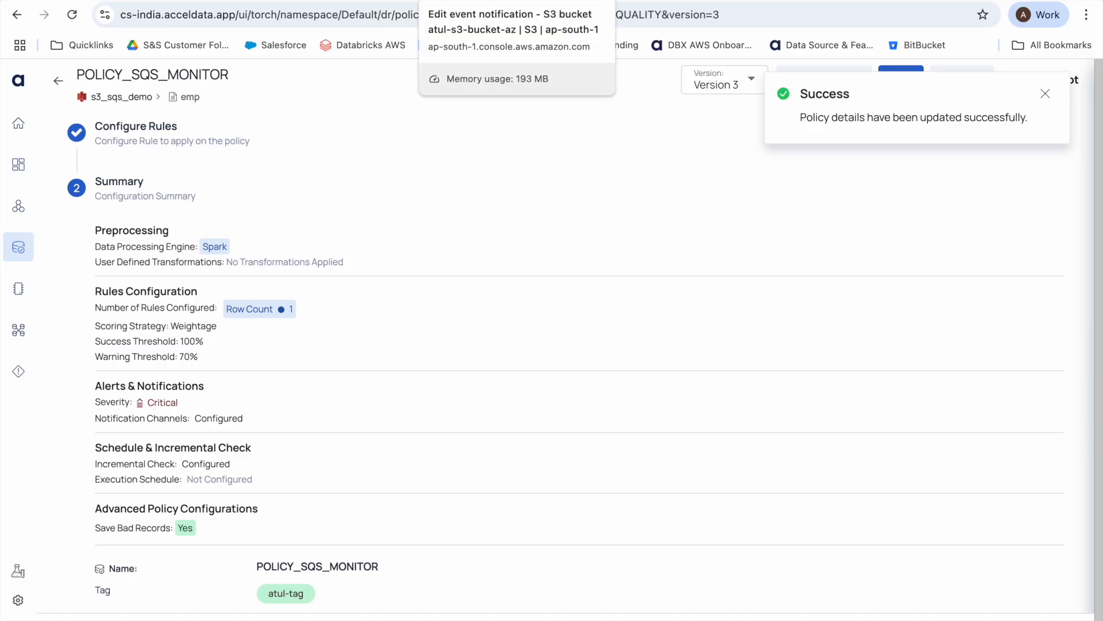
Switch to the AWS S3 console and upload employees_batch_13.csv to the emp-test folder of atul-s3-bucket-az
left_click(465, 1)
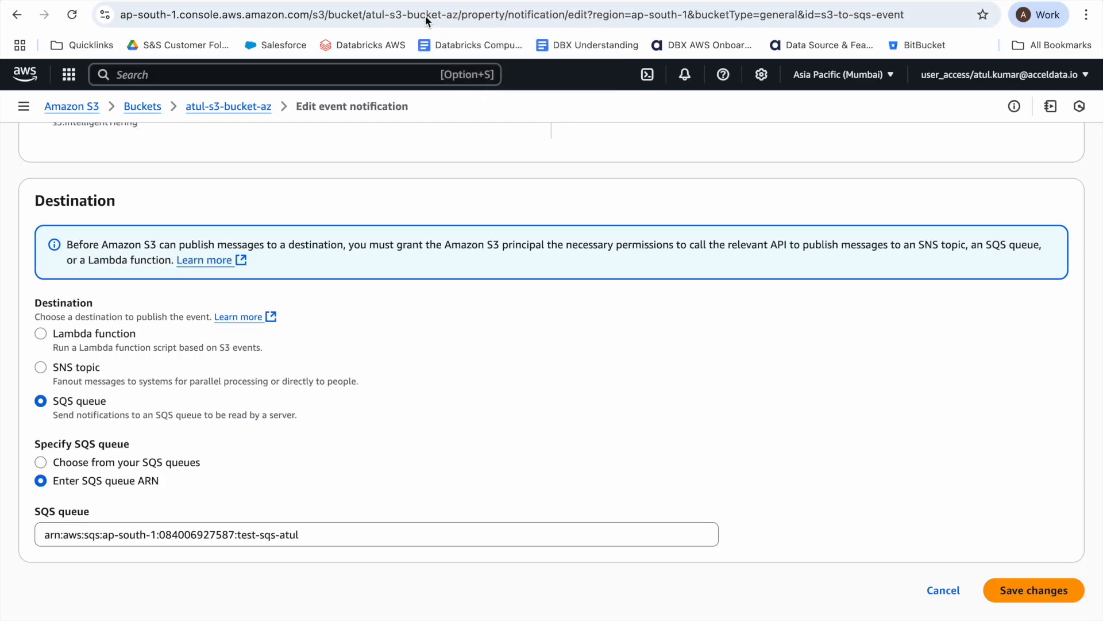
left_click(236, 107)
scroll(153, 376, "down", 2)
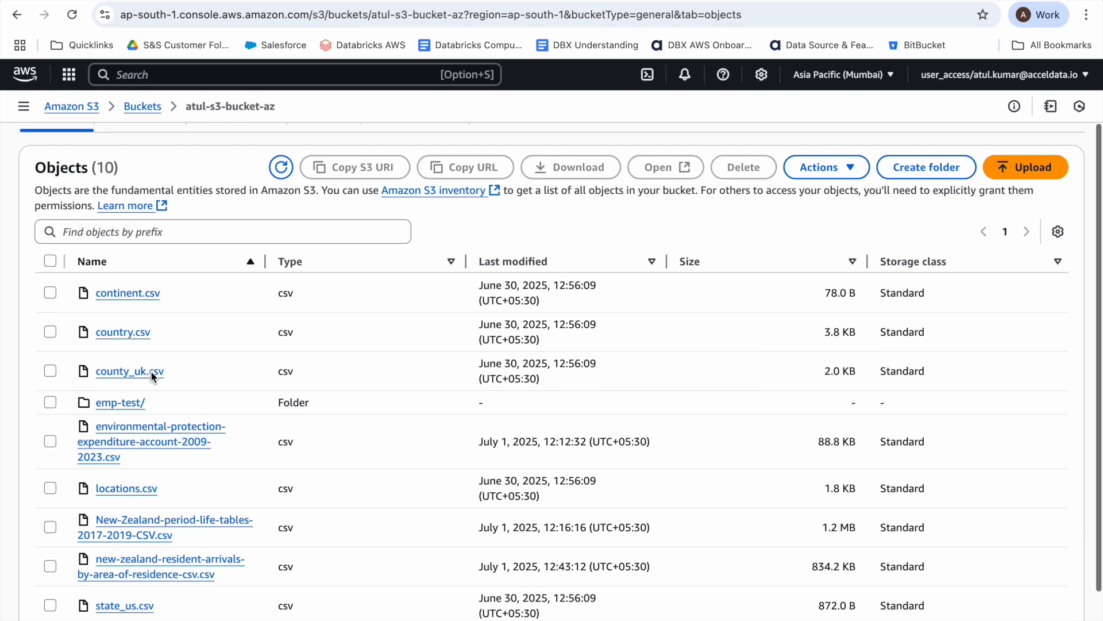
left_click(115, 402)
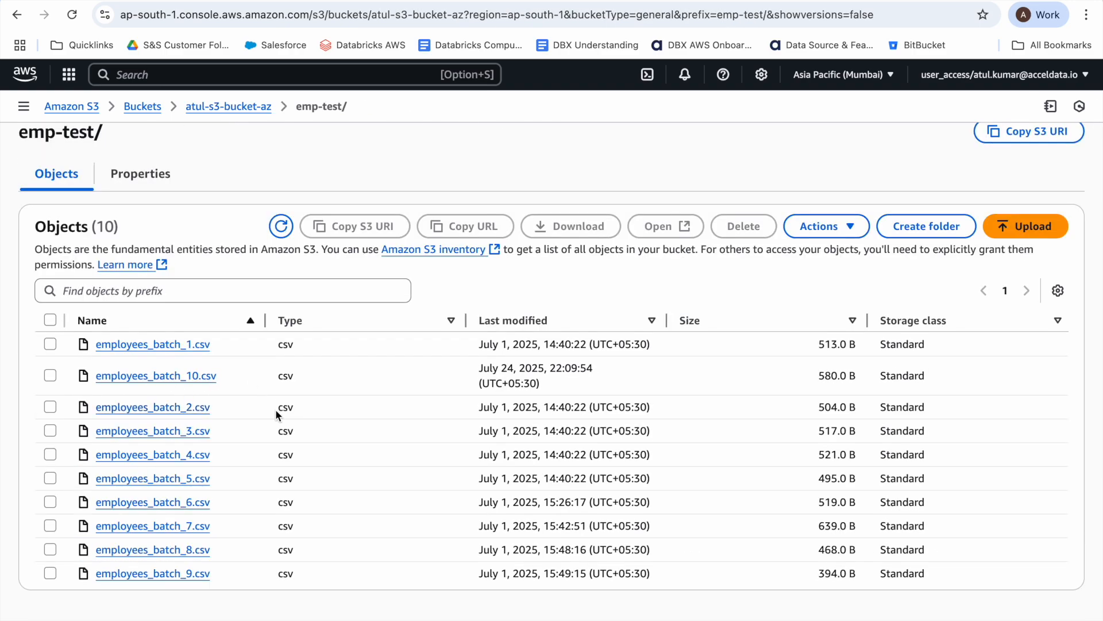
left_click(1015, 227)
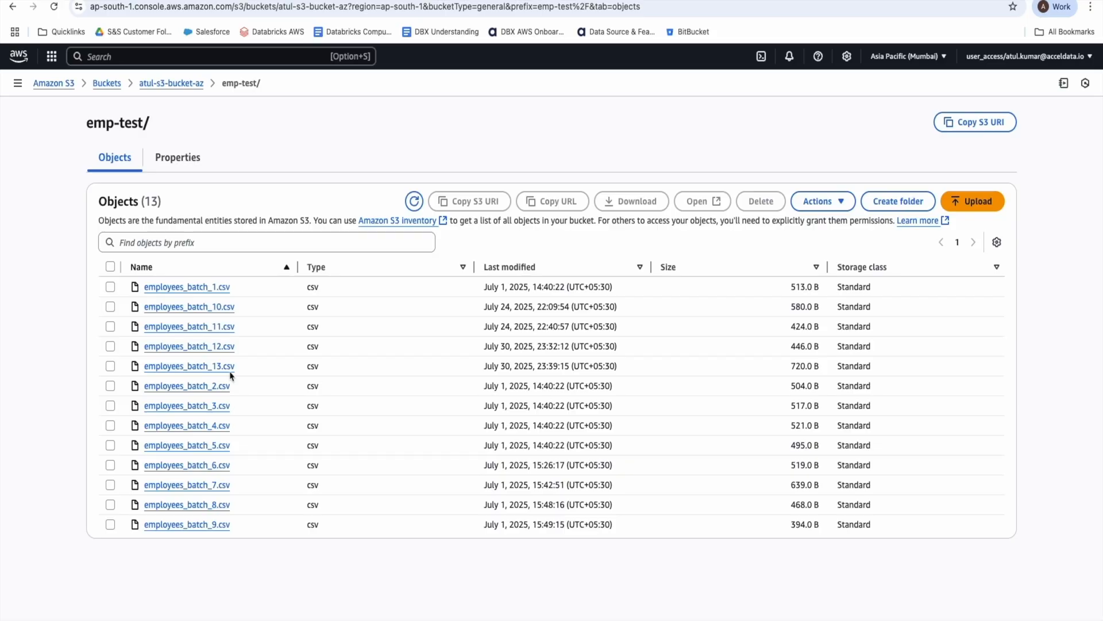
left_click_drag(243, 373, 143, 370)
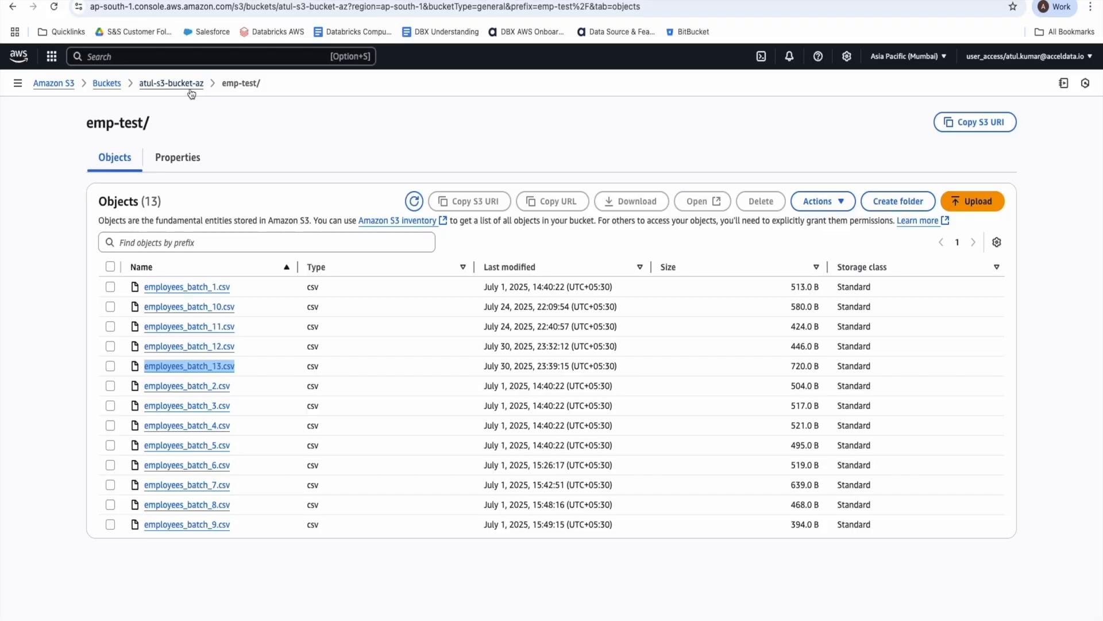
Switch back to Acceldata and execute POLICY_SQS_MONITOR in Incremental mode
key("ctrl+Tab")
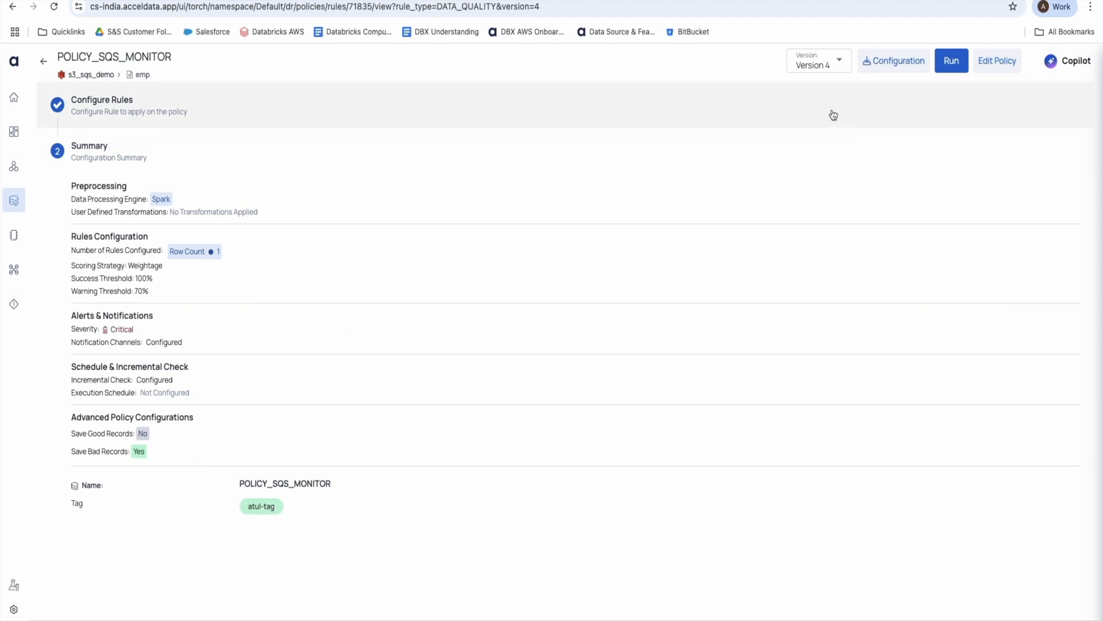
left_click(953, 63)
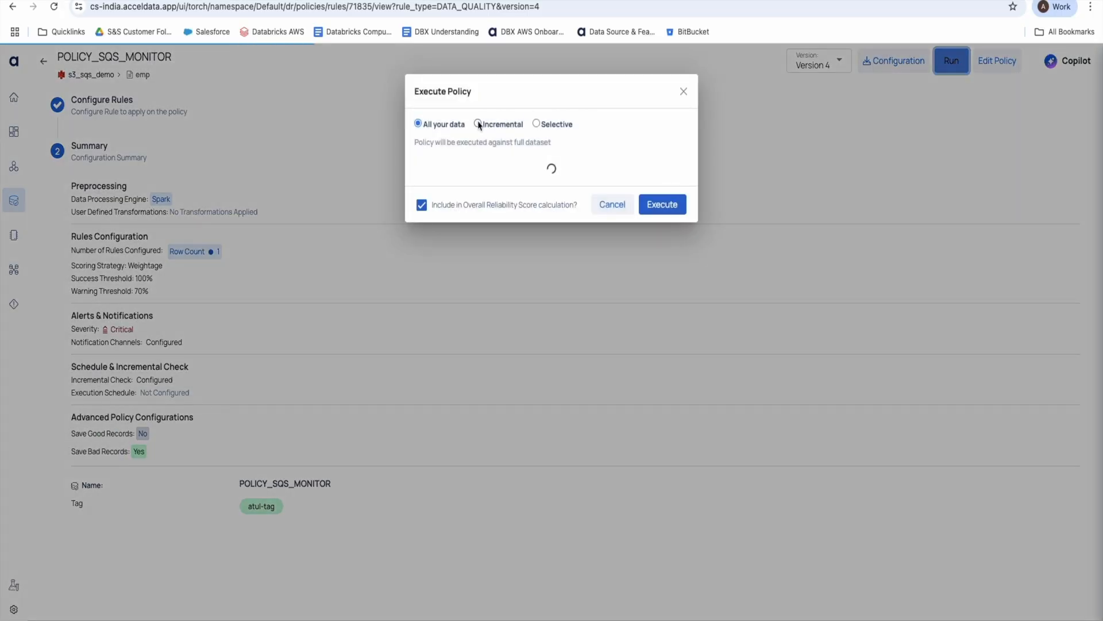
left_click(478, 124)
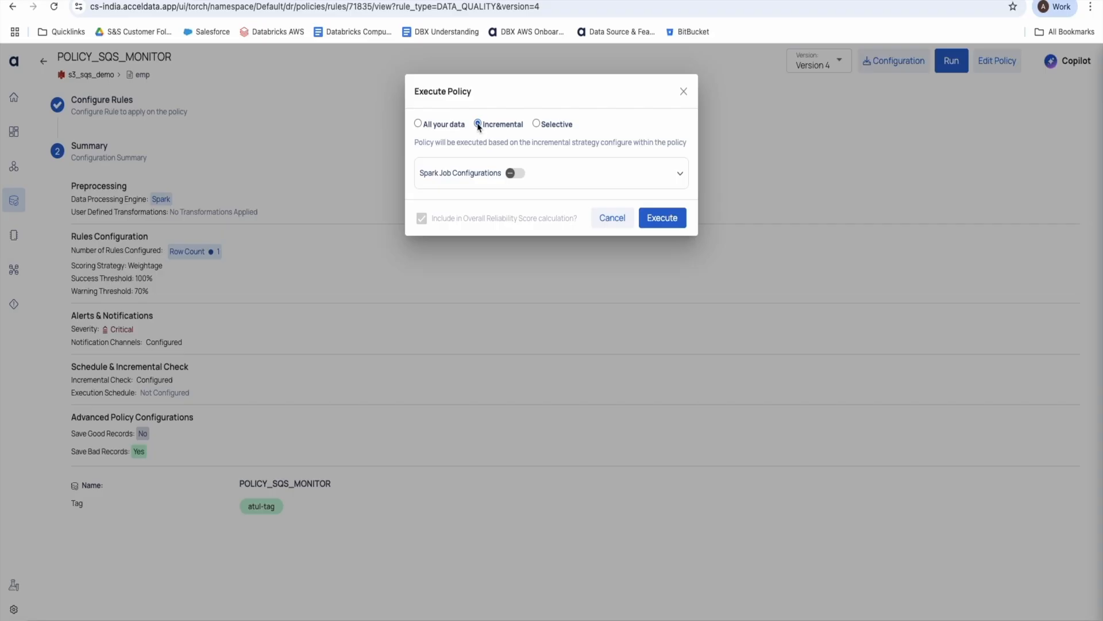
left_click(670, 224)
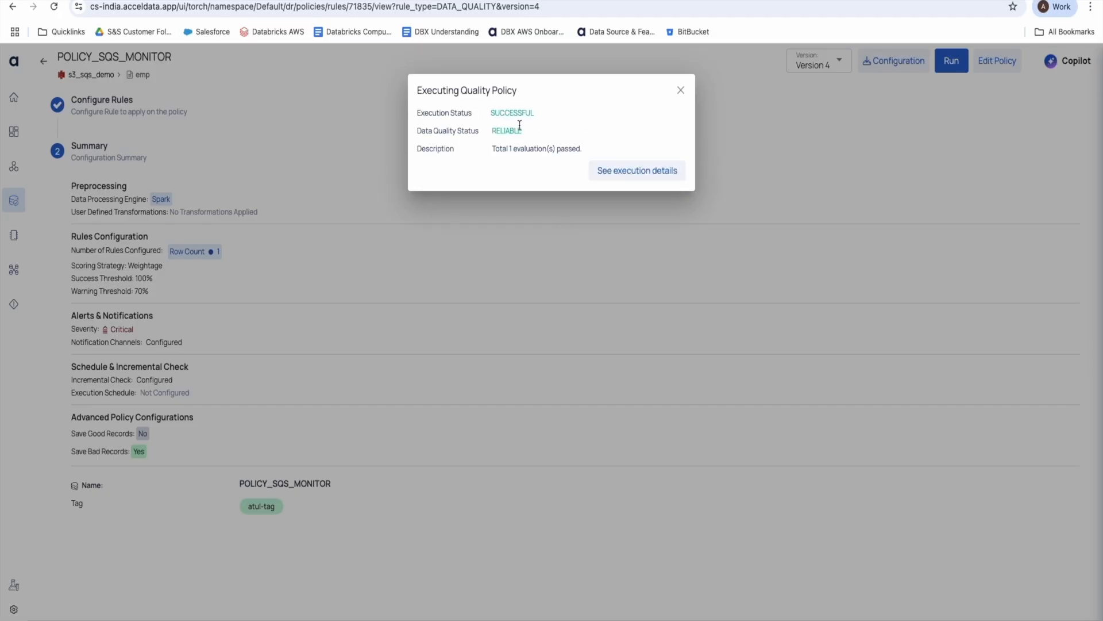
Examine the execution details for the number of files processed, compare with the emp-test folder in S3, and return to the policy view
left_click(616, 174)
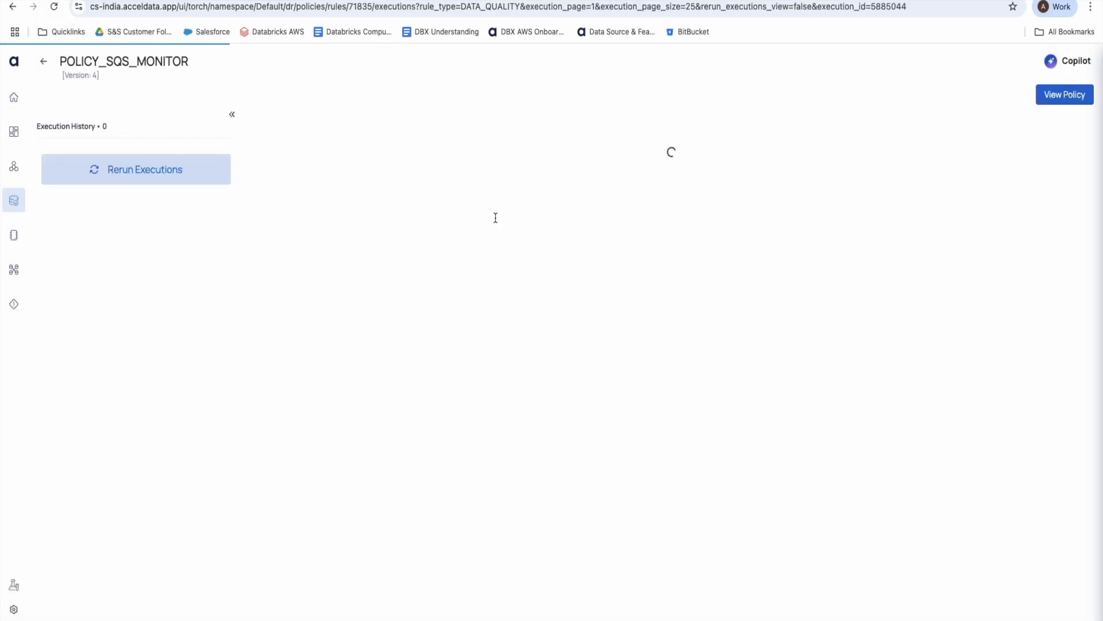
left_click_drag(508, 184, 493, 185)
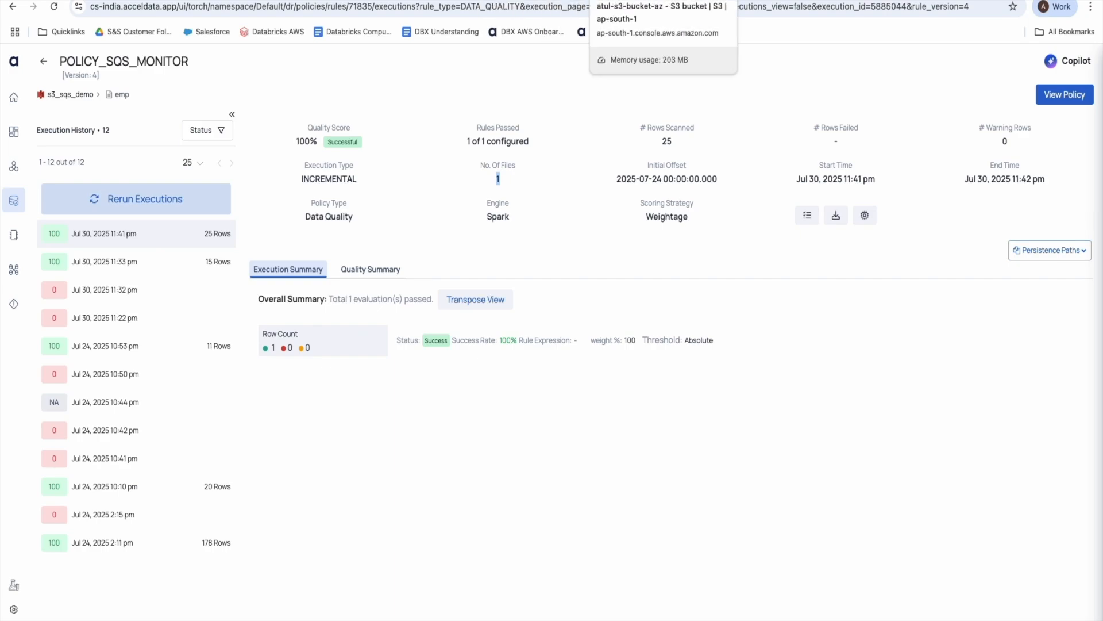
left_click(643, 0)
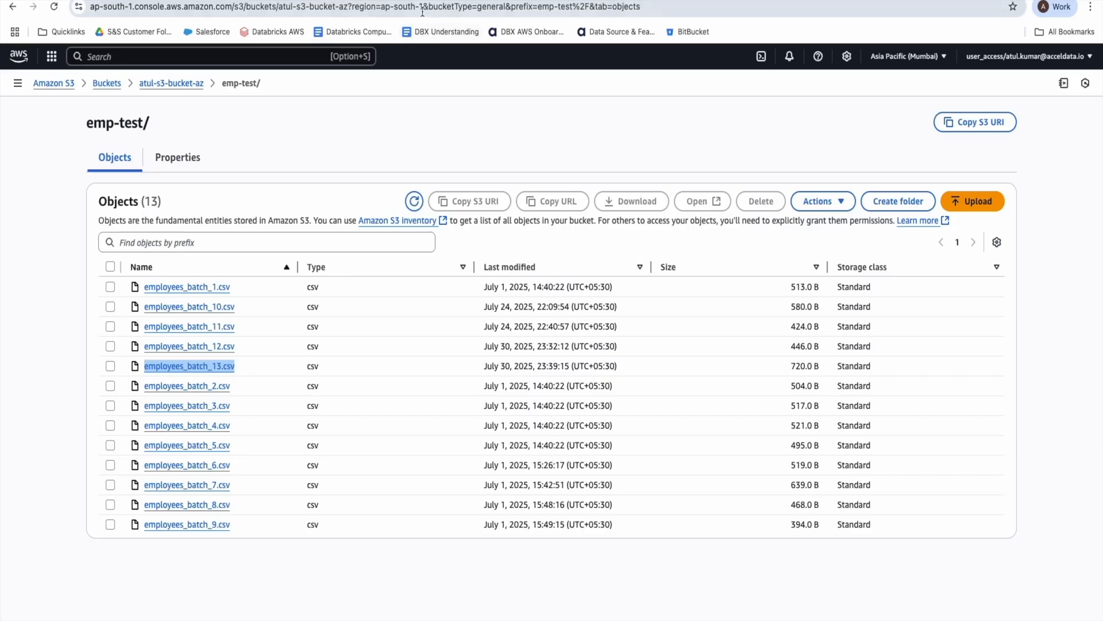
left_click(345, 8)
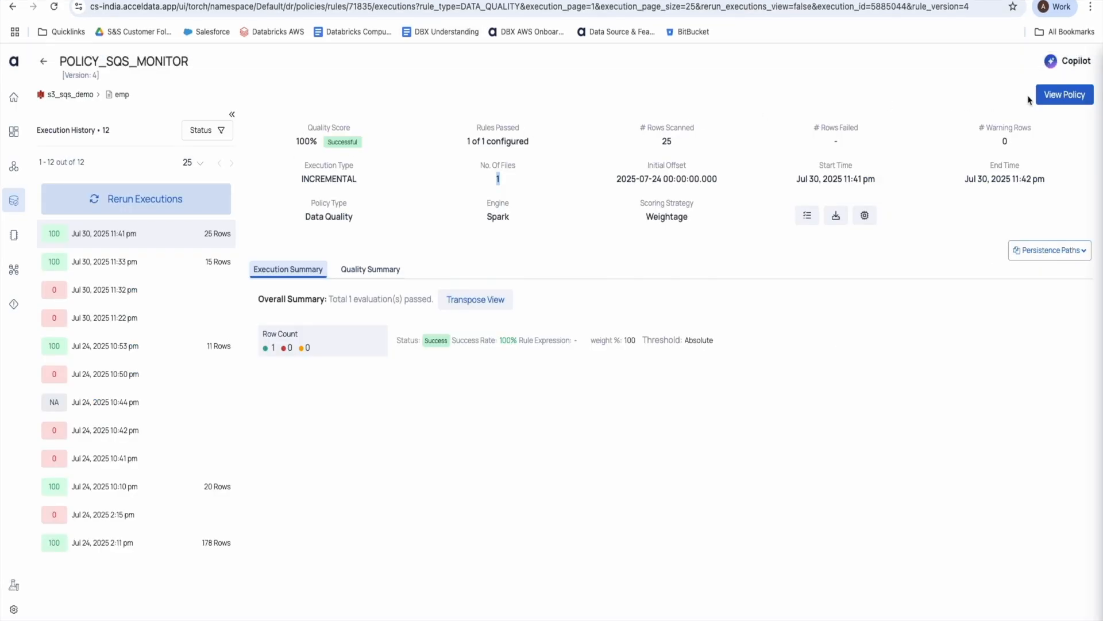
left_click(1051, 101)
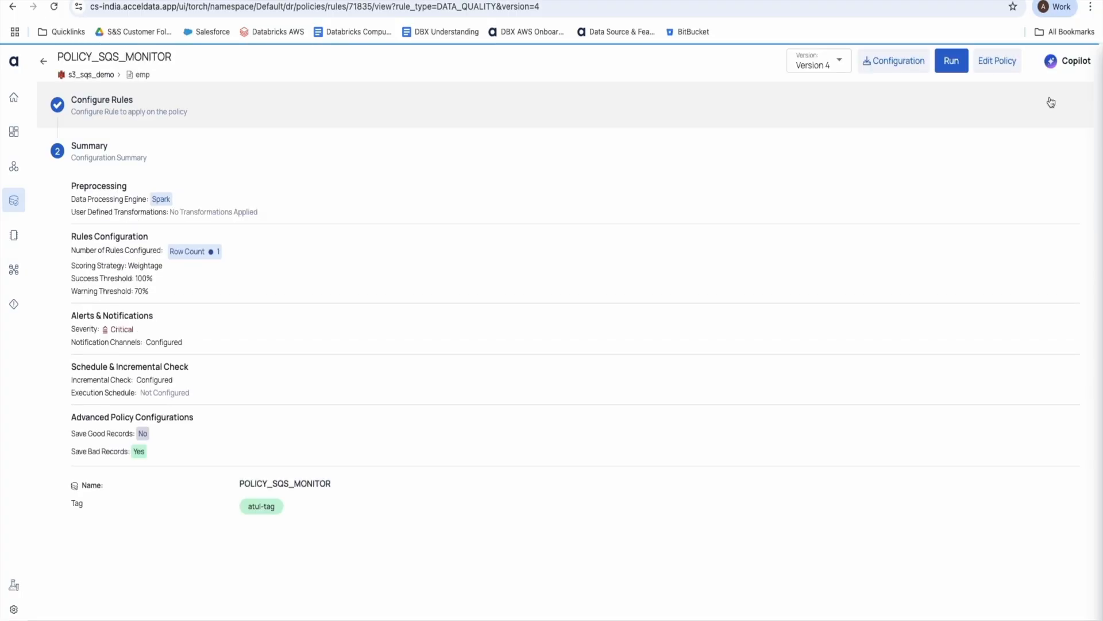
Rerun POLICY_SQS_MONITOR in Incremental mode without uploading any new file, and highlight the full description text in the execution result
left_click(956, 66)
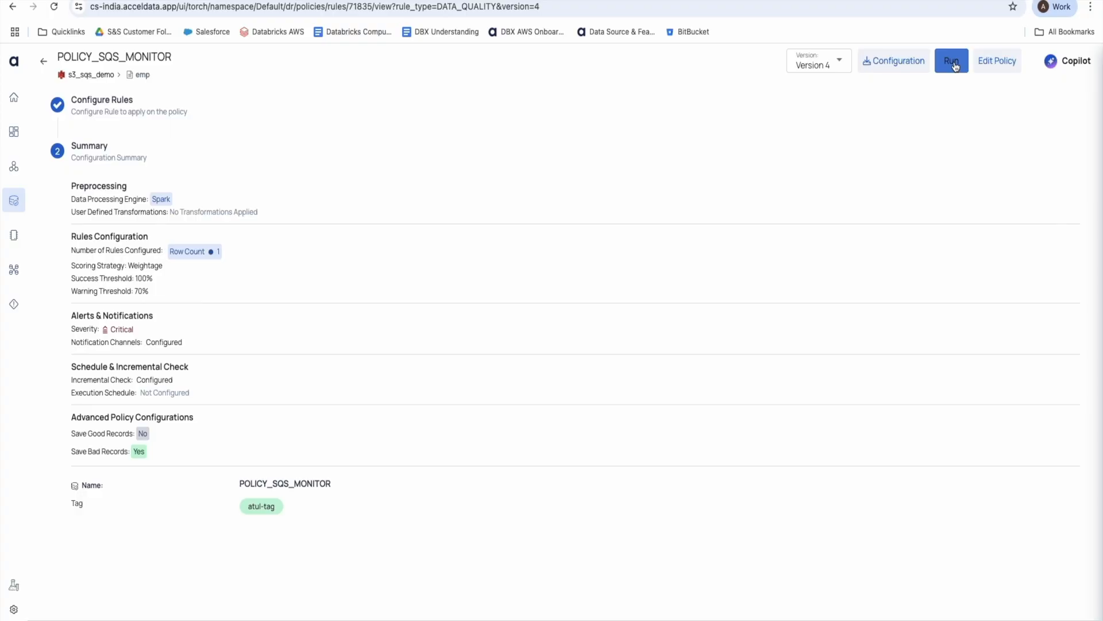
left_click(956, 67)
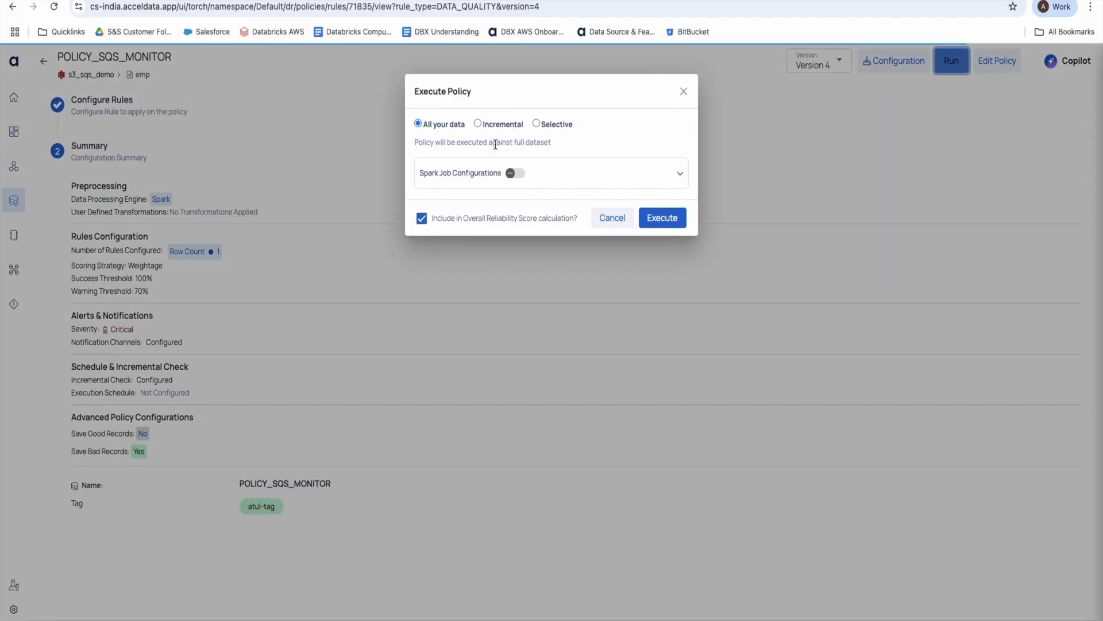
left_click(479, 124)
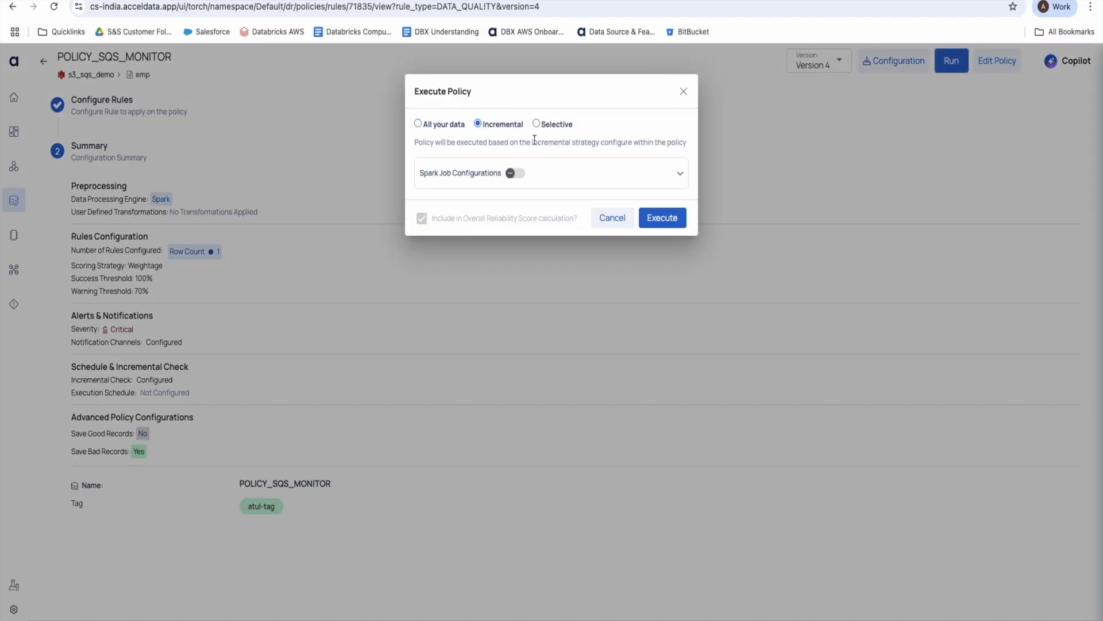
left_click(668, 221)
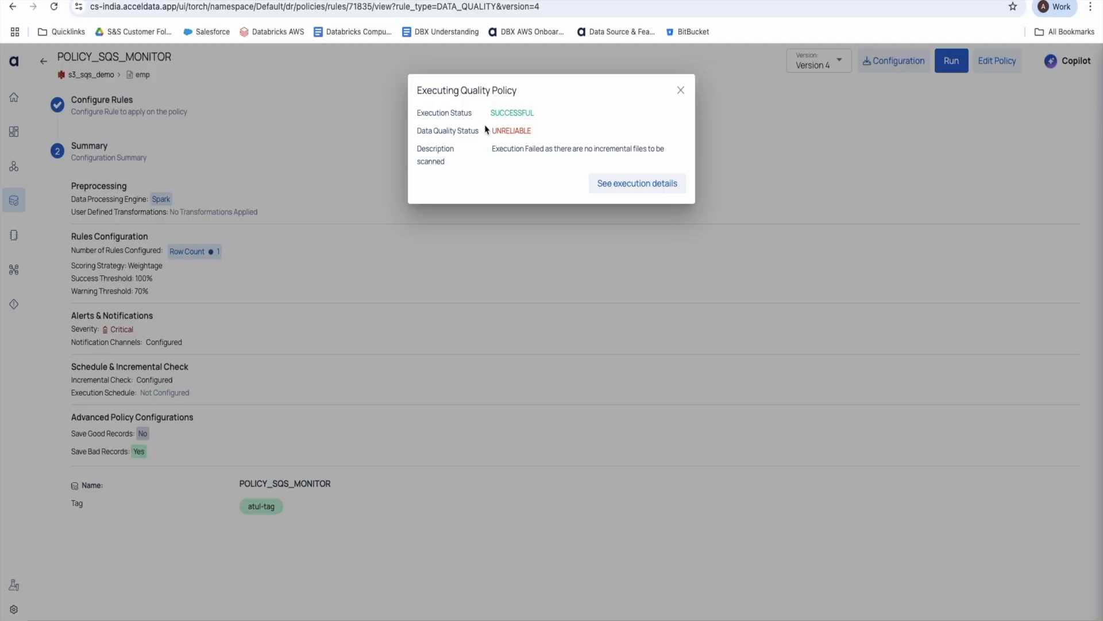
left_click_drag(490, 148, 566, 148)
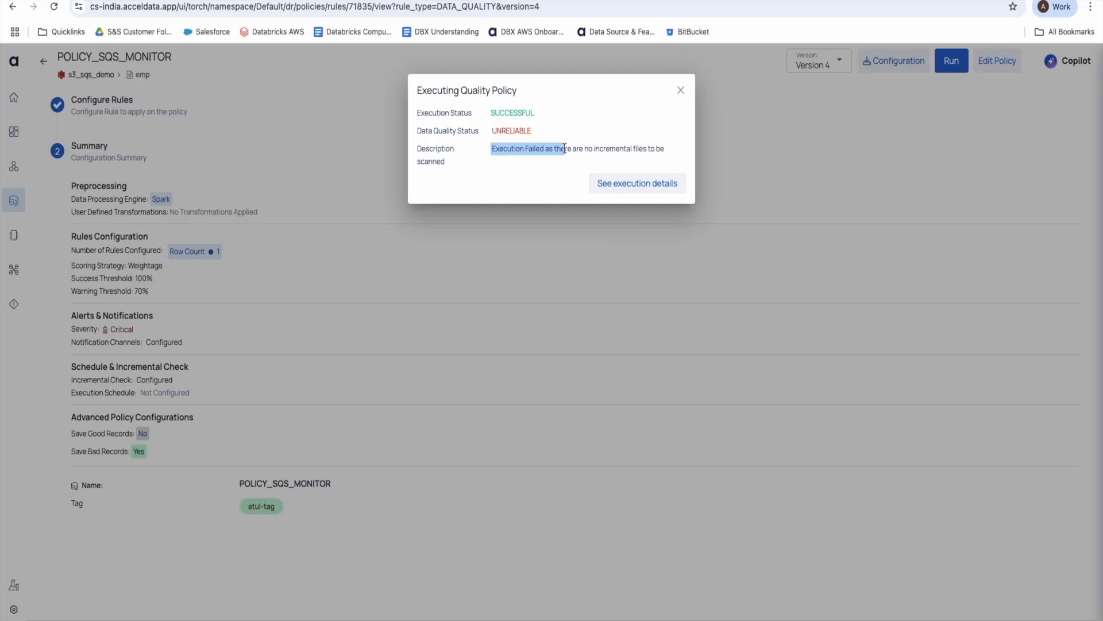
left_click_drag(663, 149, 495, 152)
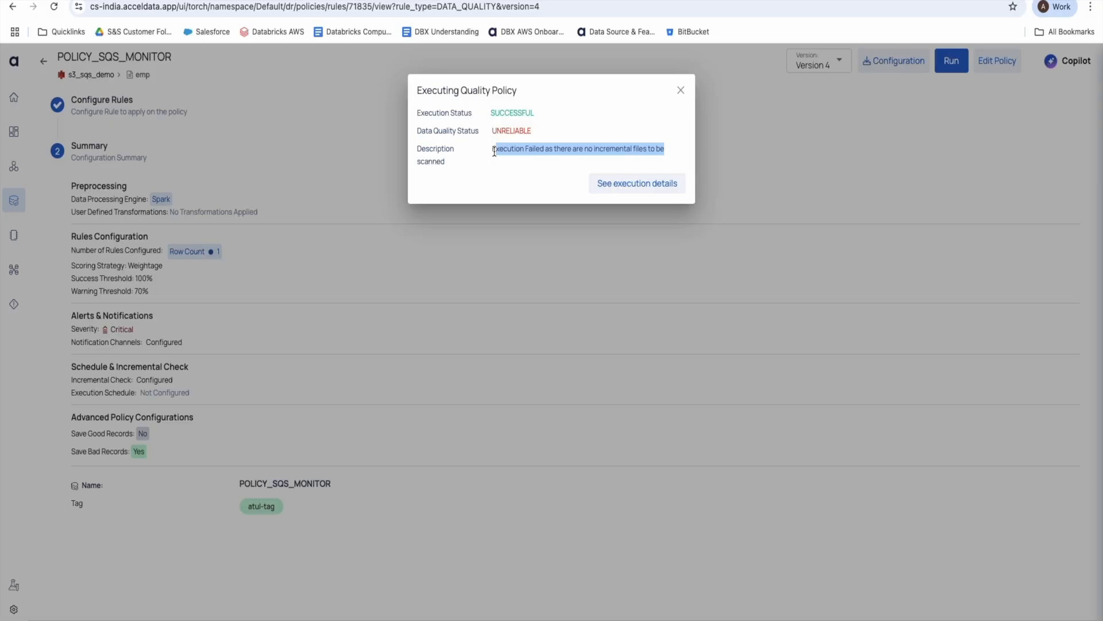
left_click(493, 150)
left_click_drag(493, 149, 507, 160)
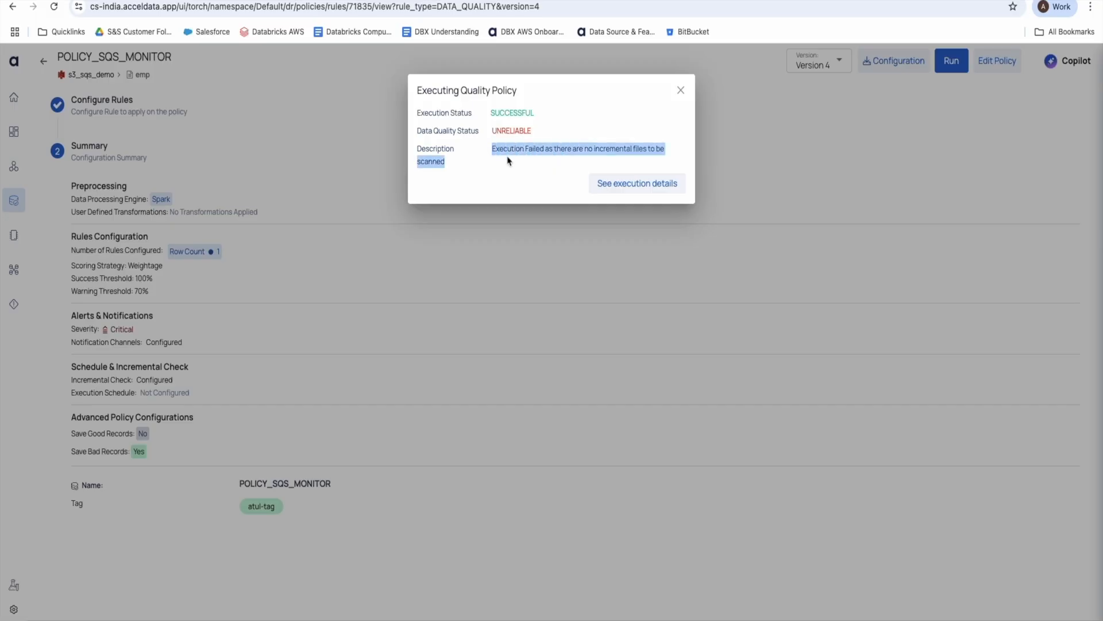